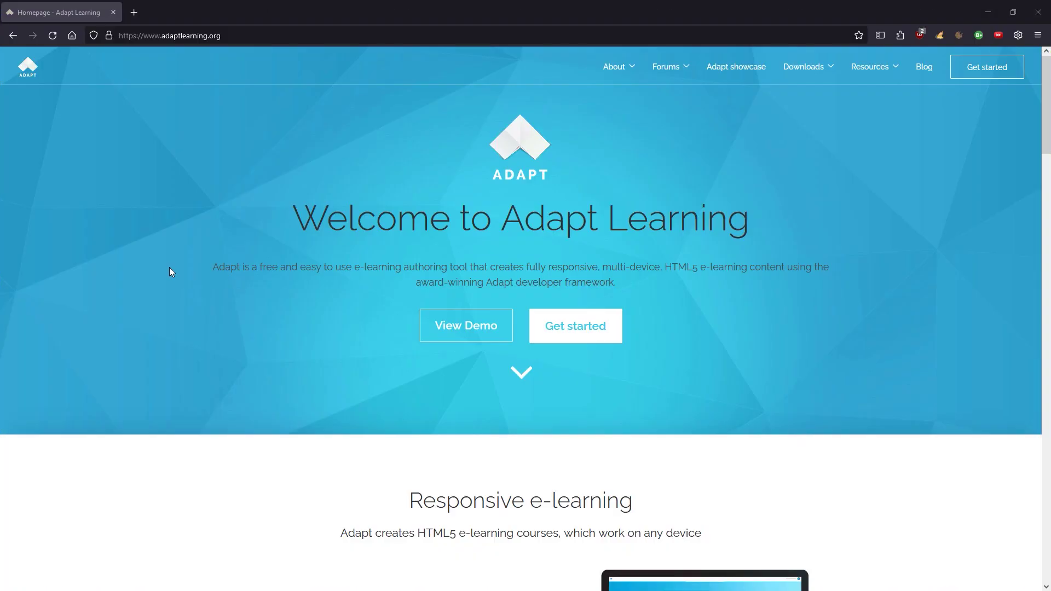
Scroll down through the adaptlearning.org homepage.
scroll(348, 307, down, 5)
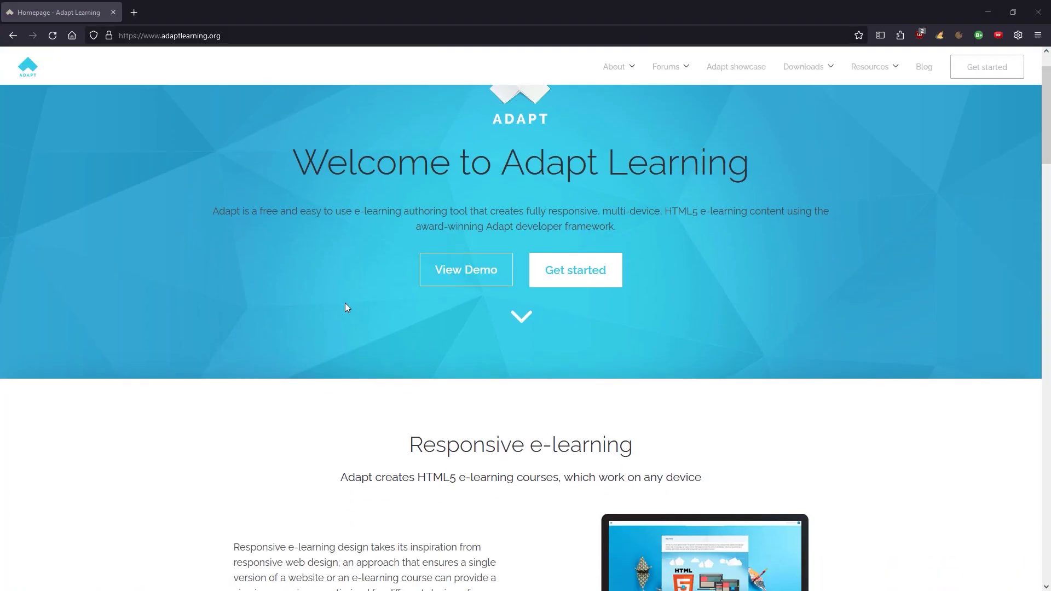
scroll(303, 301, down, 8)
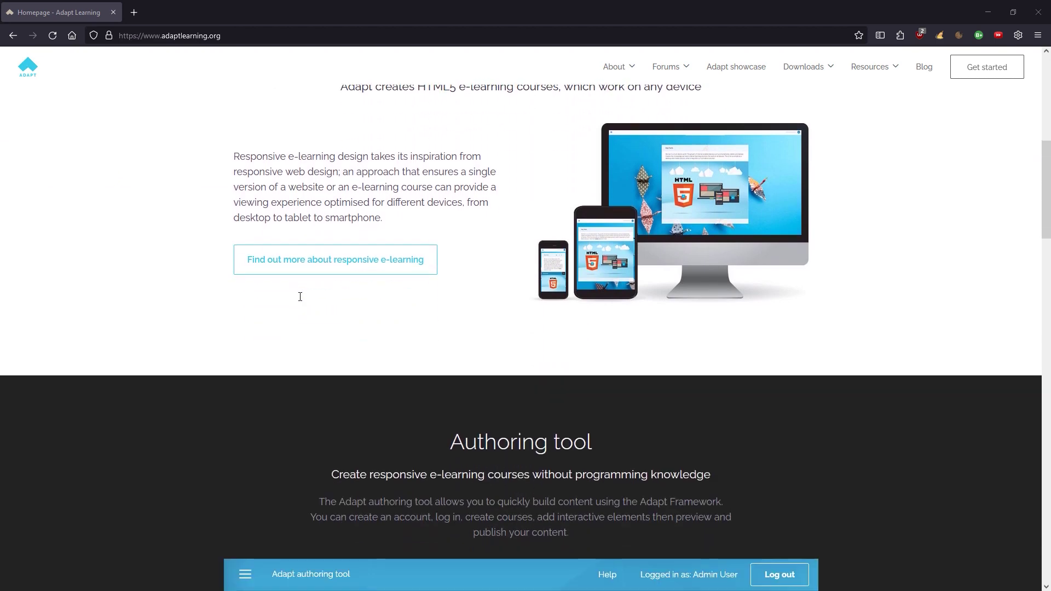
scroll(821, 324, down, 10)
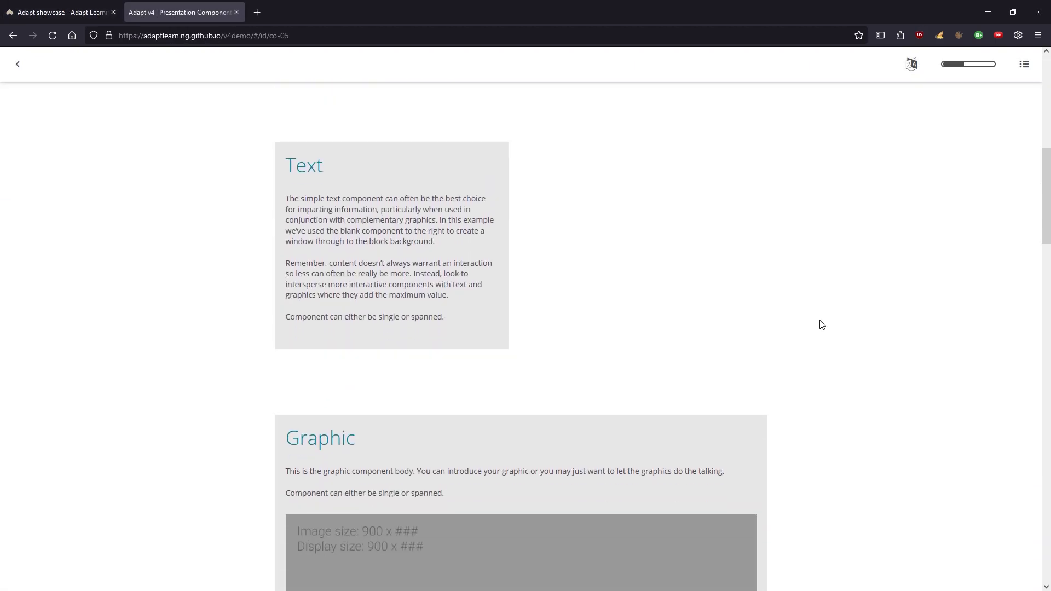
Advance the demo's Narrative component to its third item.
scroll(821, 325, down, 5)
scroll(821, 324, down, 6)
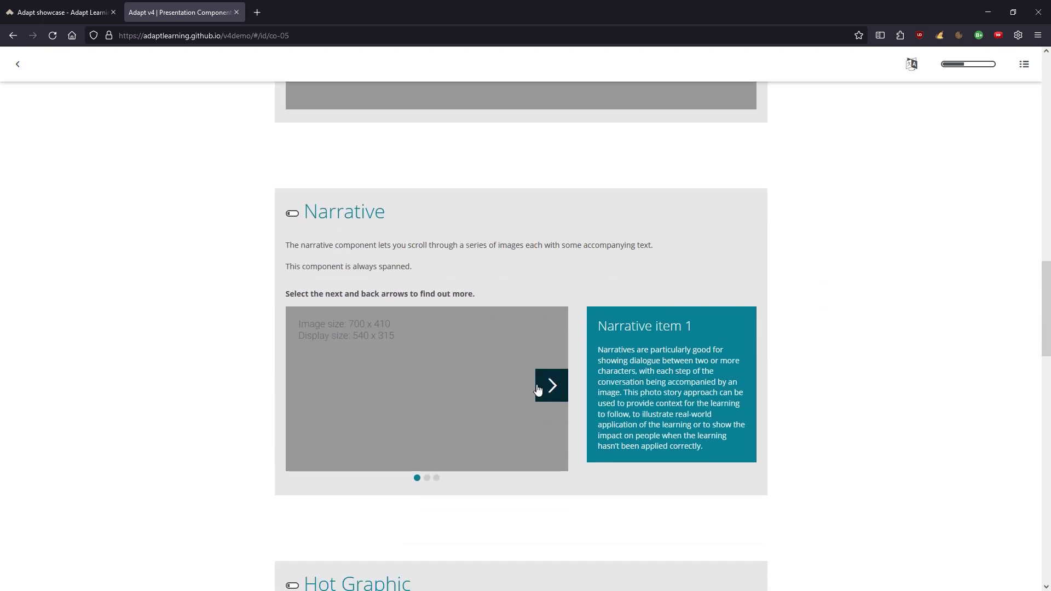
click(550, 386)
click(551, 386)
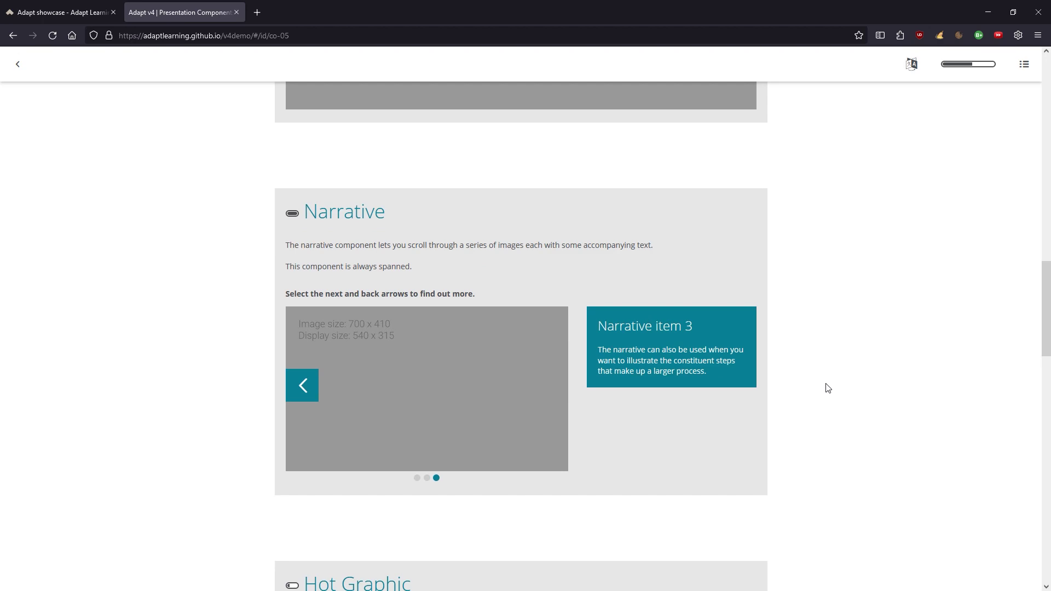
scroll(840, 387, down, 7)
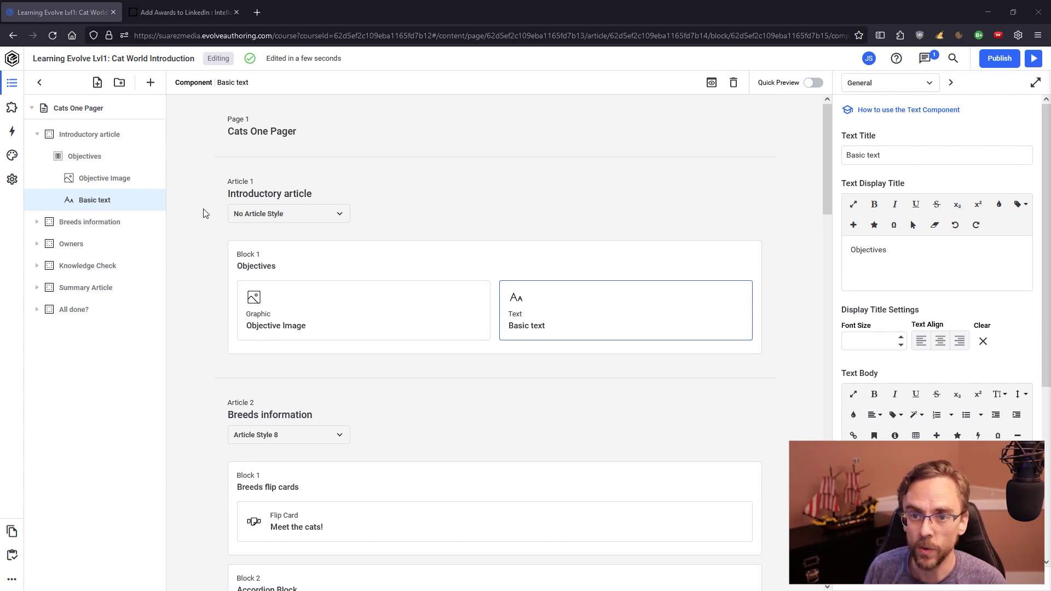
click(109, 116)
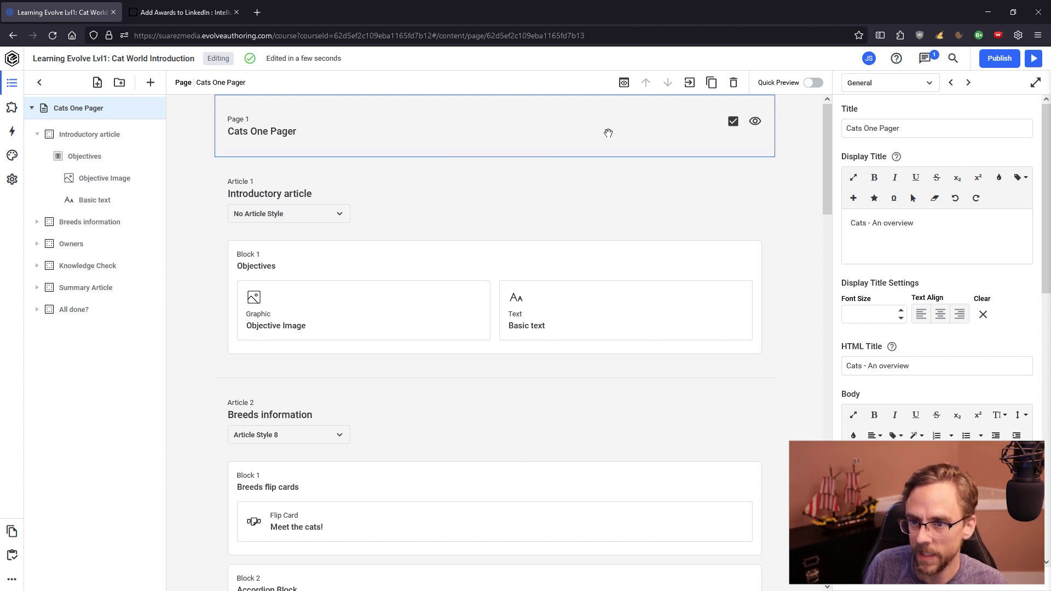
click(594, 193)
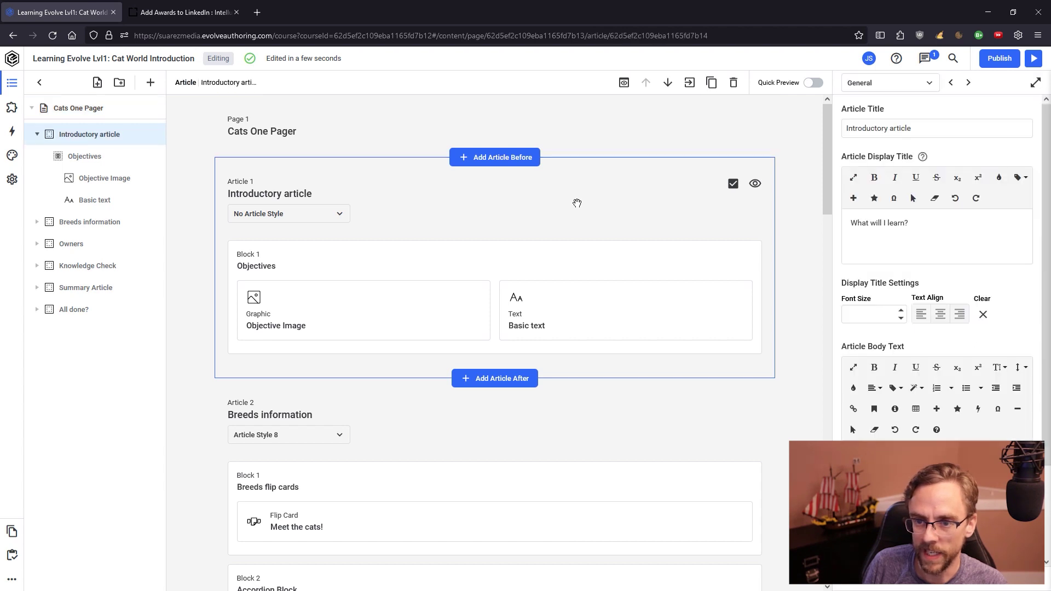
scroll(197, 274, down, 5)
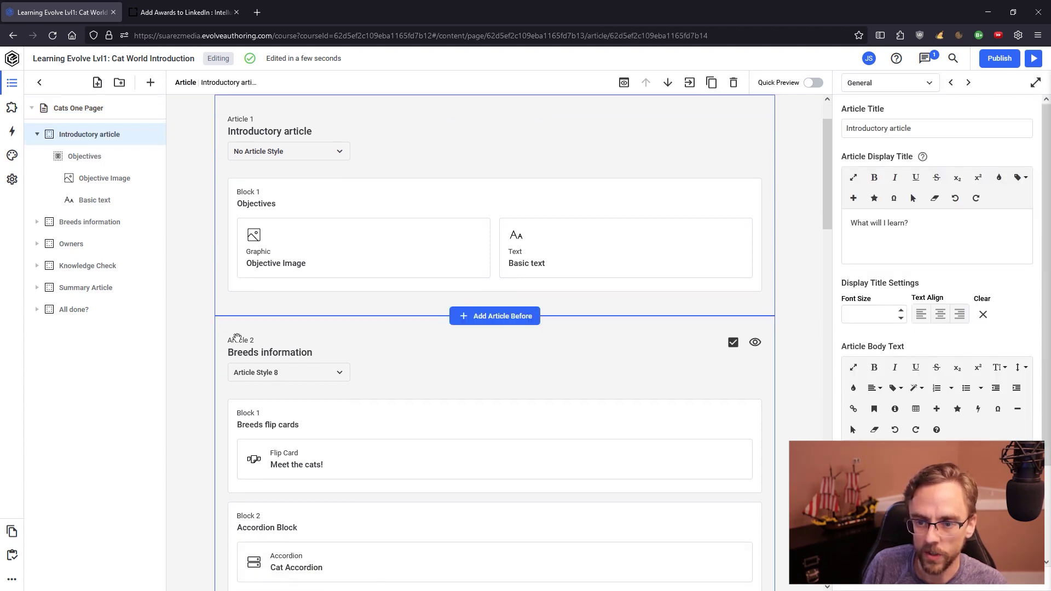
click(222, 329)
scroll(207, 321, up, 5)
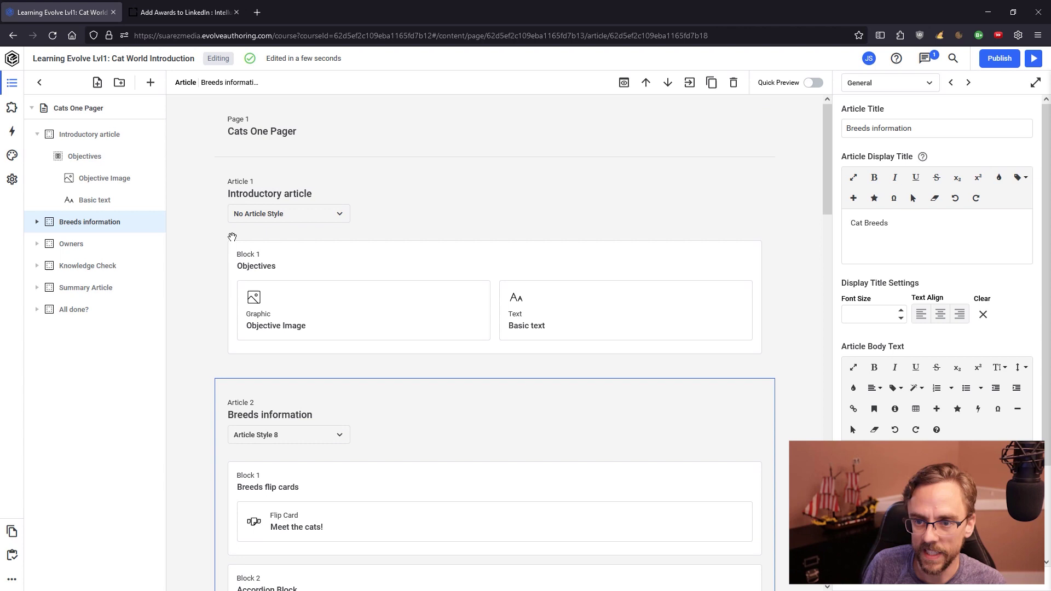
click(386, 266)
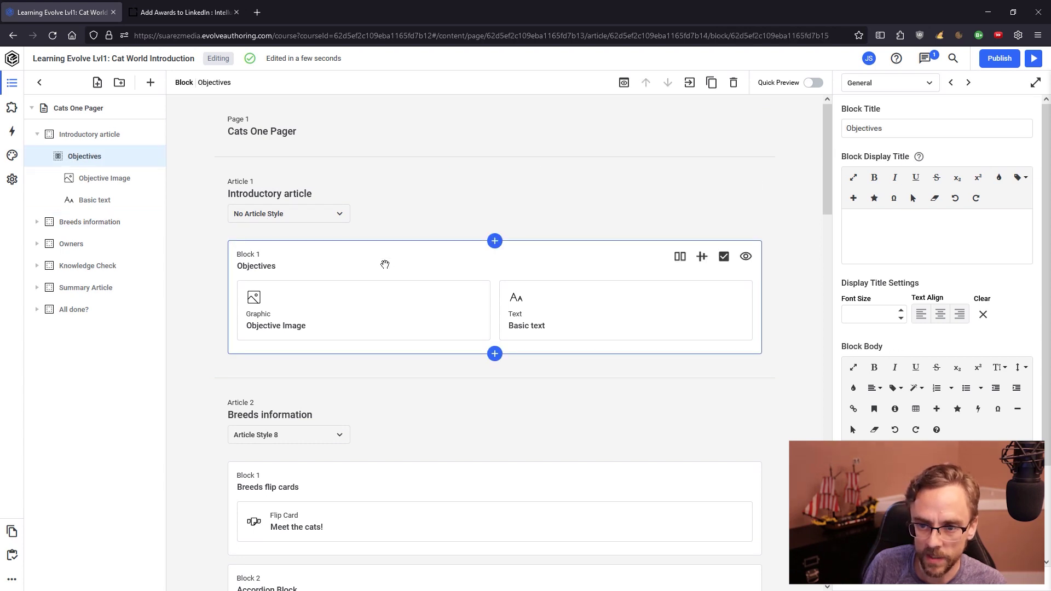
click(385, 300)
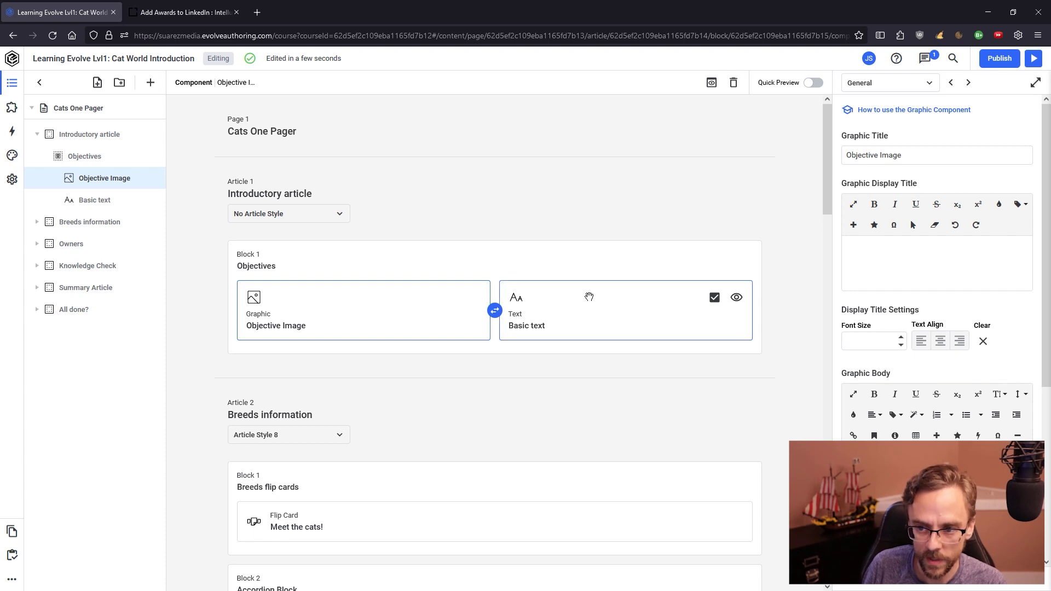
click(589, 296)
click(390, 298)
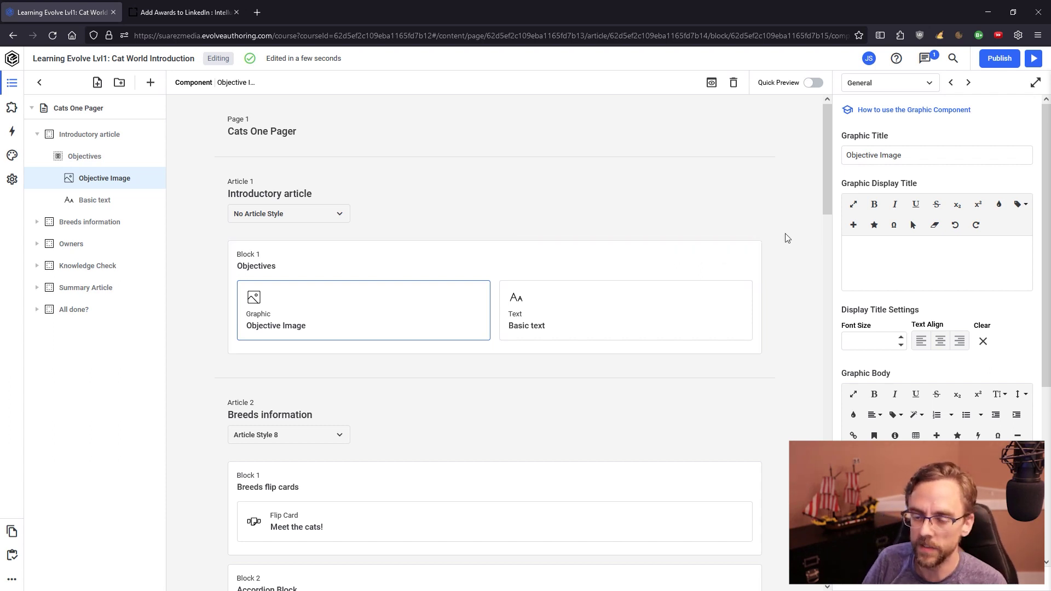
scroll(787, 237, down, 4)
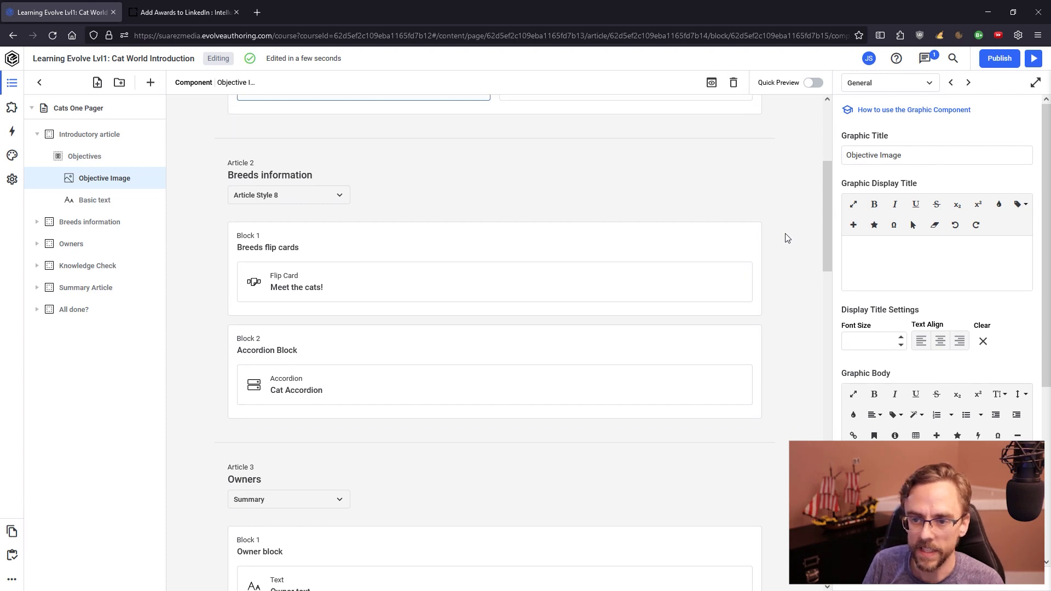
scroll(787, 238, up, 4)
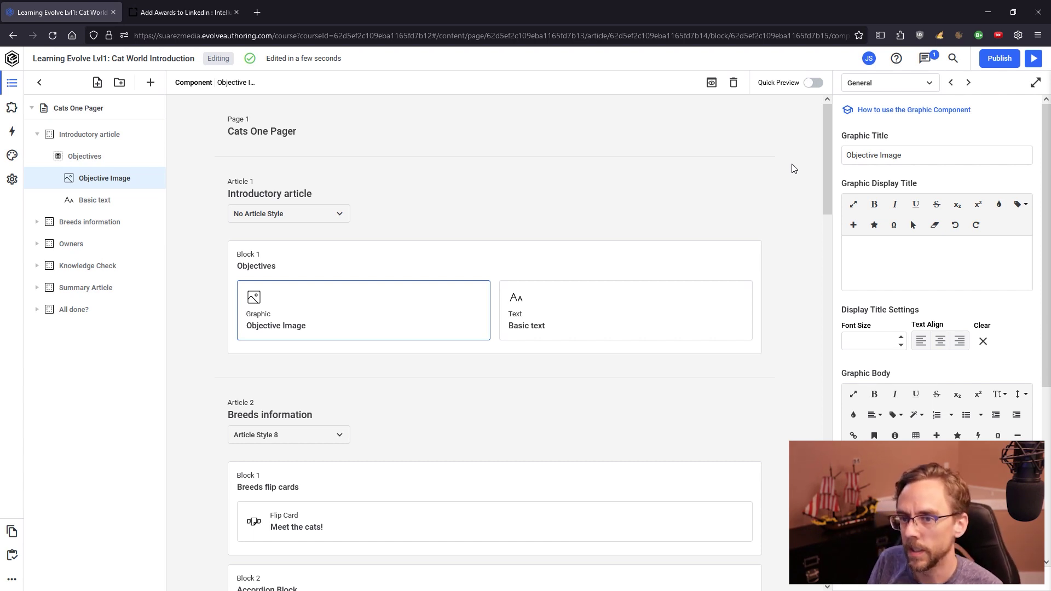
Turn on Quick Preview to show the Cats One Pager page as a live styled preview.
click(813, 84)
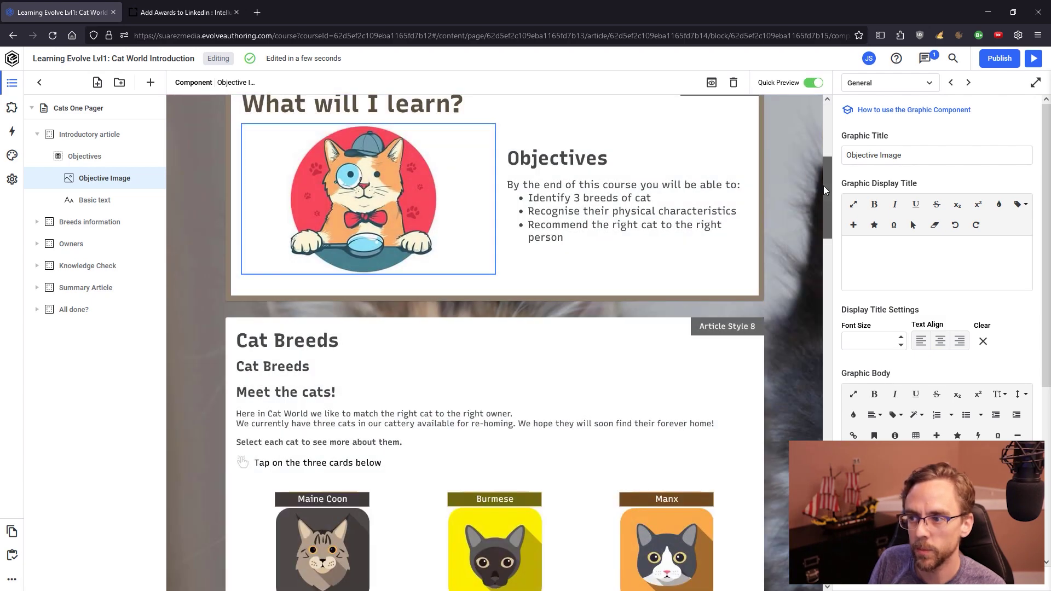
drag(823, 186, 827, 129)
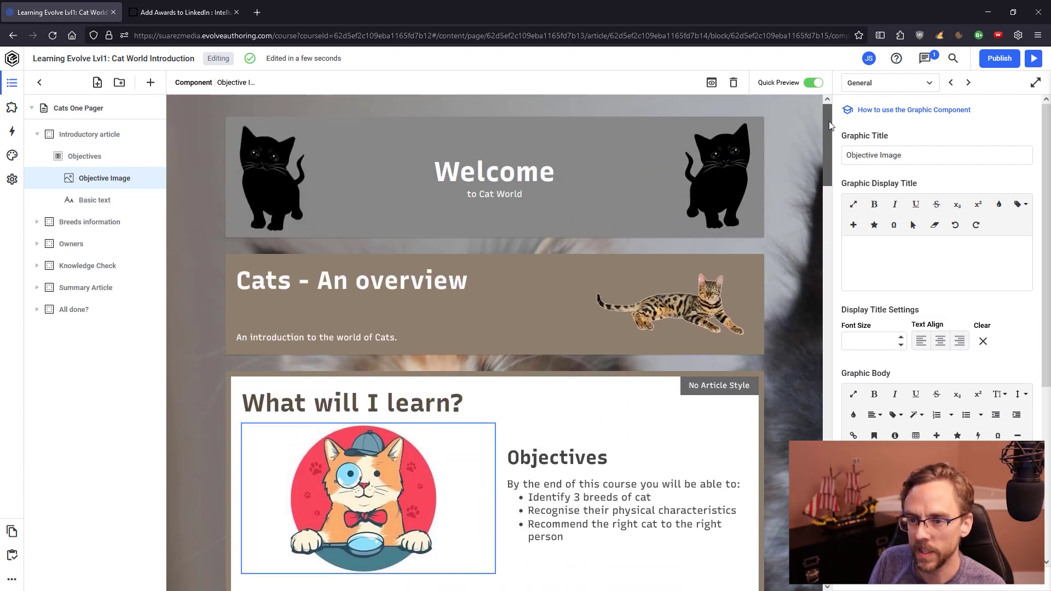
scroll(712, 230, down, 2)
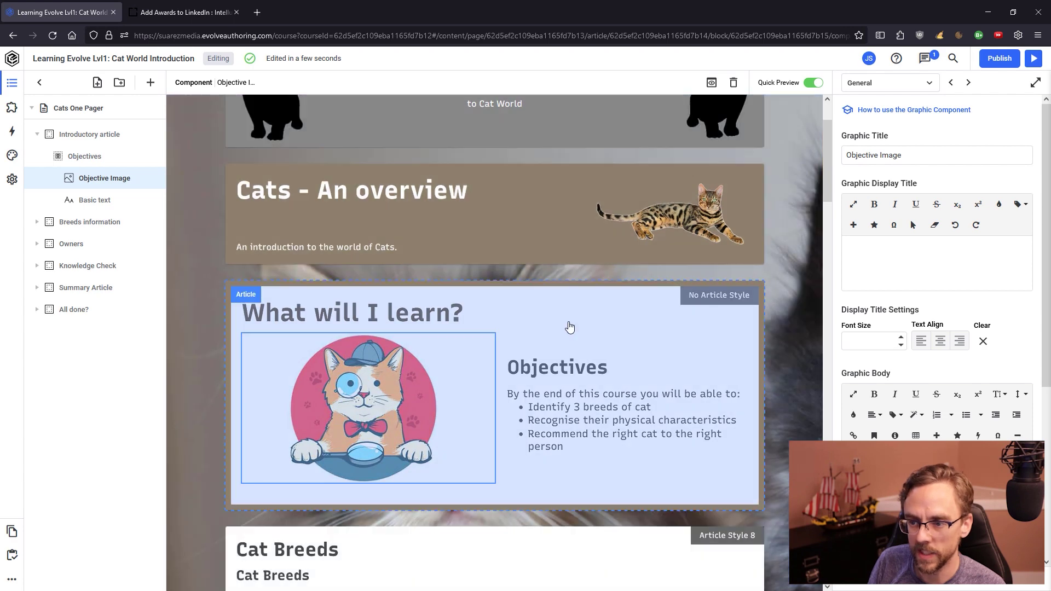
Inspect the 'What will I learn?' article and Cats One Pager page settings from the preview.
click(569, 326)
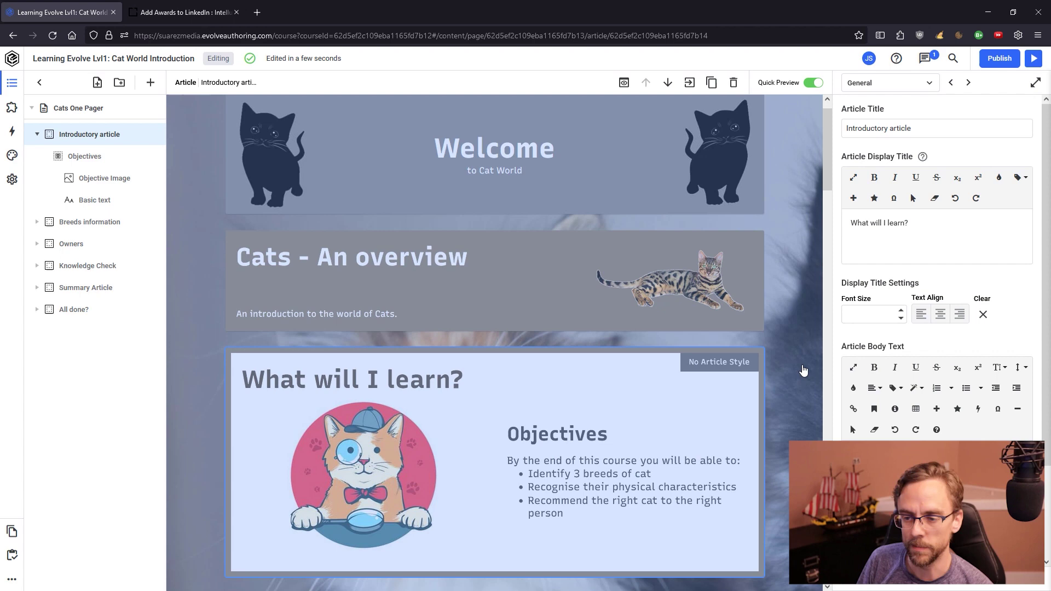
click(803, 371)
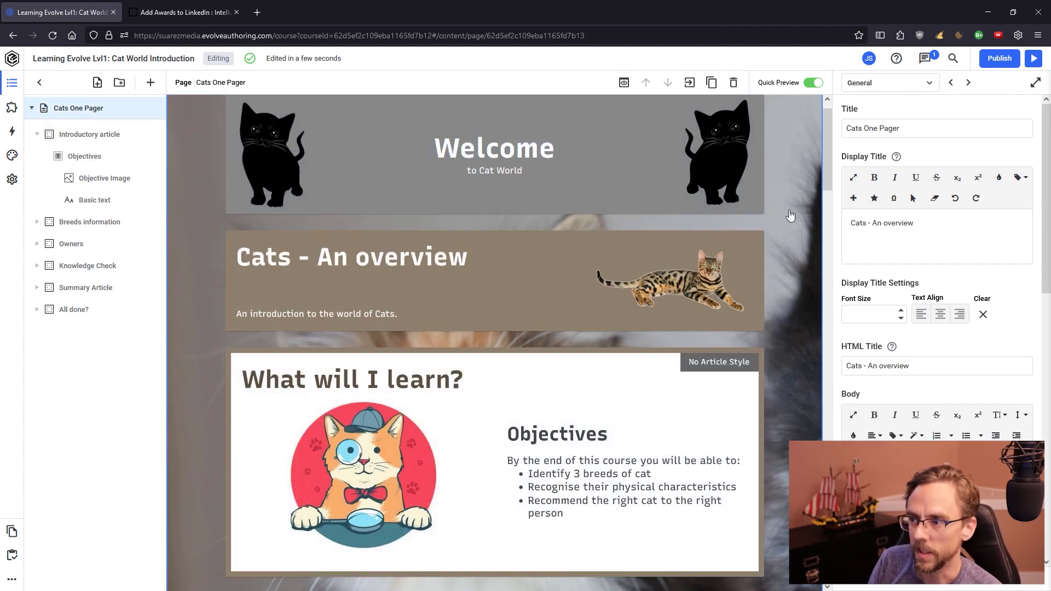
scroll(788, 238, down, 1)
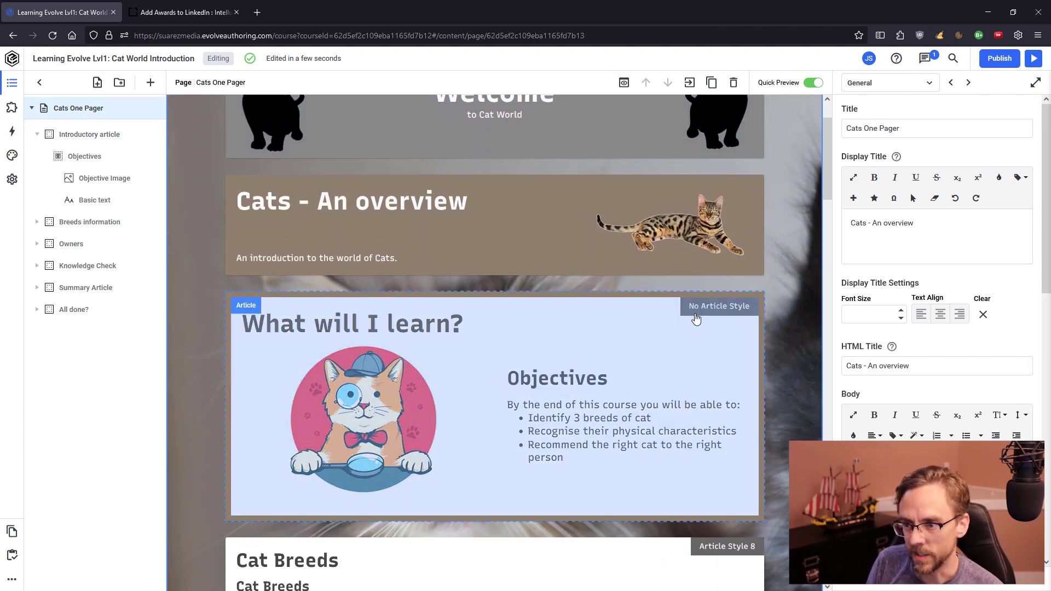
click(600, 322)
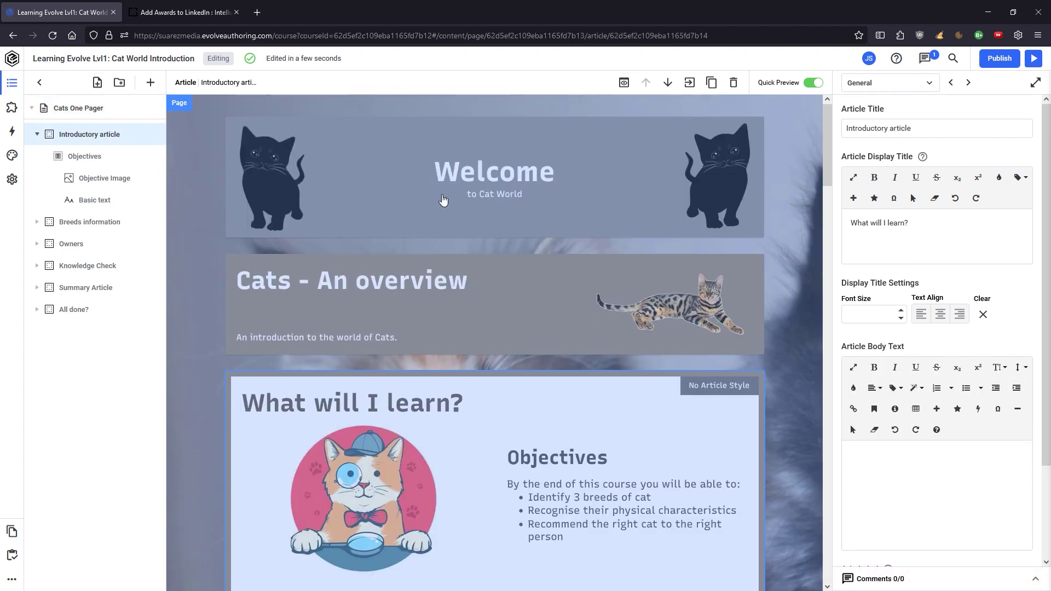
Review the Cats One Pager page's General settings, then turn Quick Preview off.
click(191, 167)
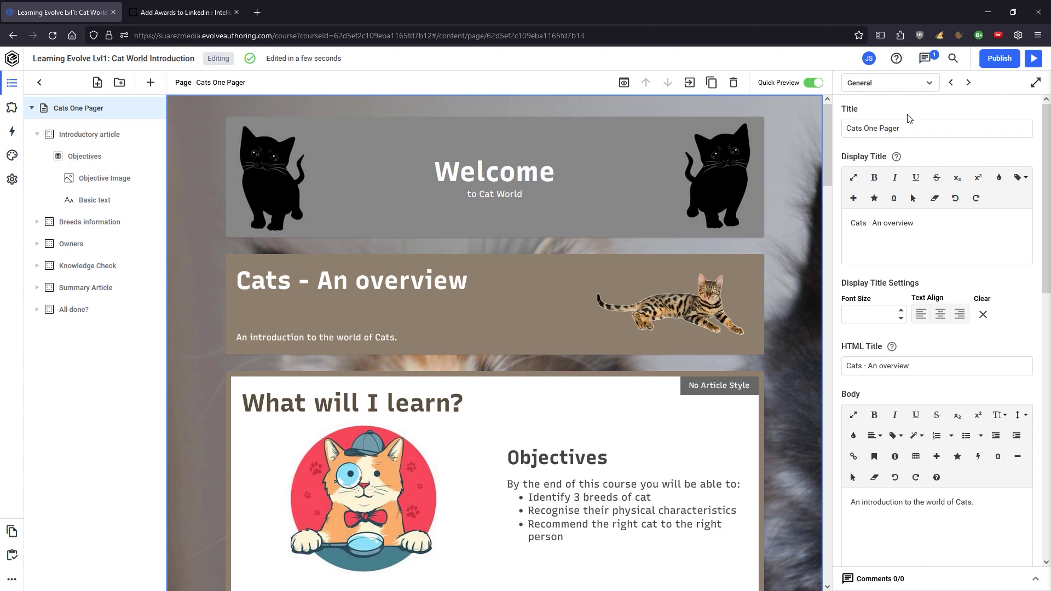
scroll(951, 195, down, 6)
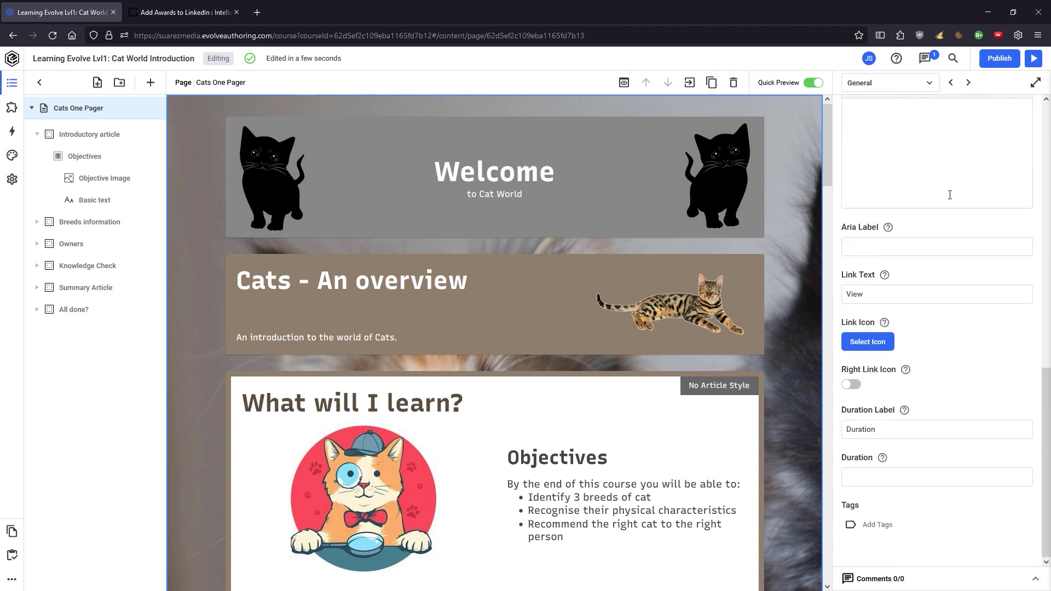
scroll(950, 196, up, 6)
scroll(949, 196, up, 1)
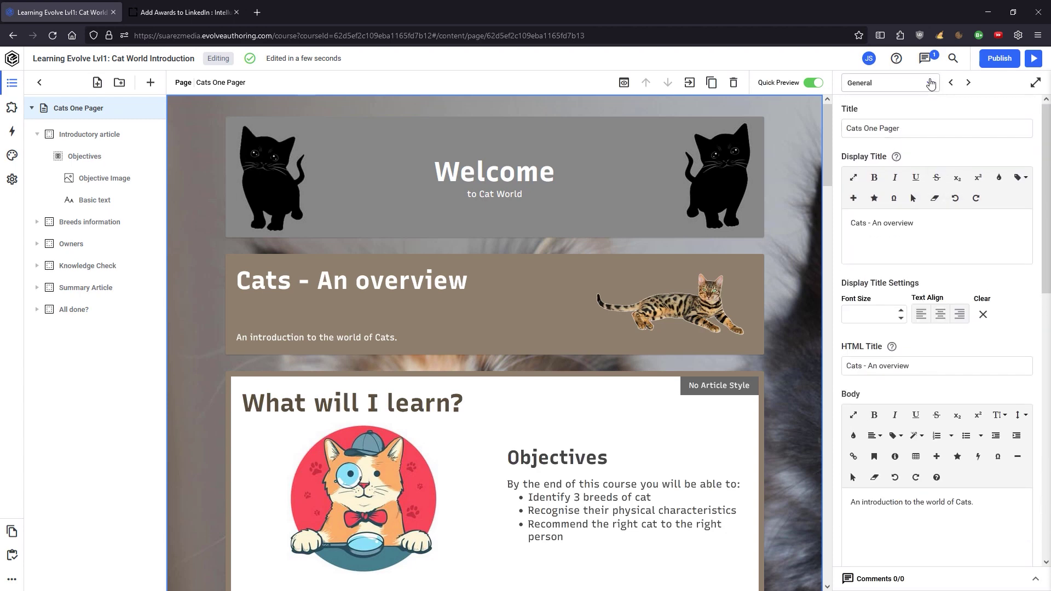
click(931, 83)
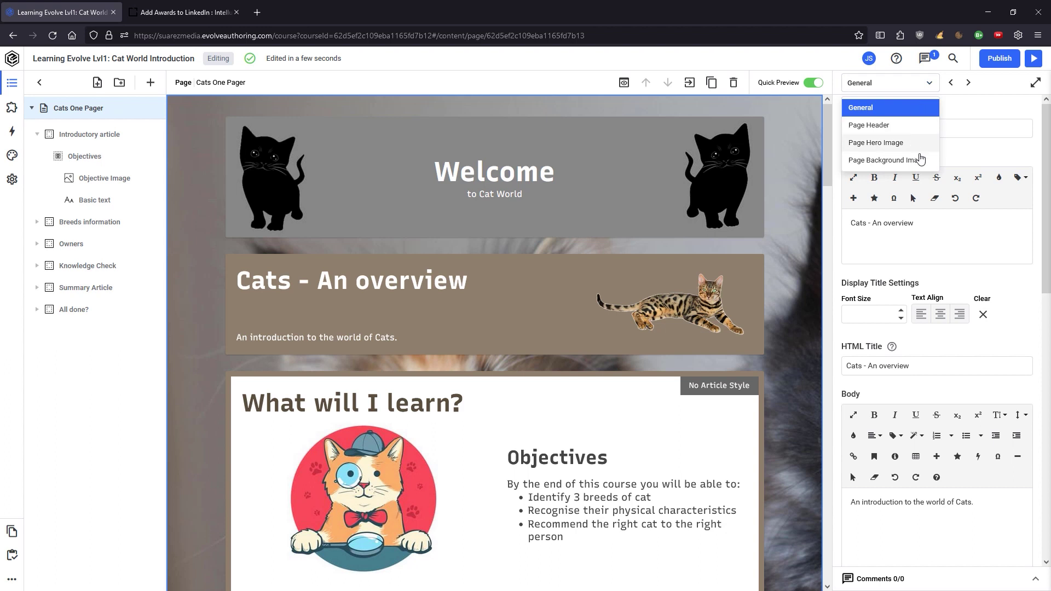
click(815, 167)
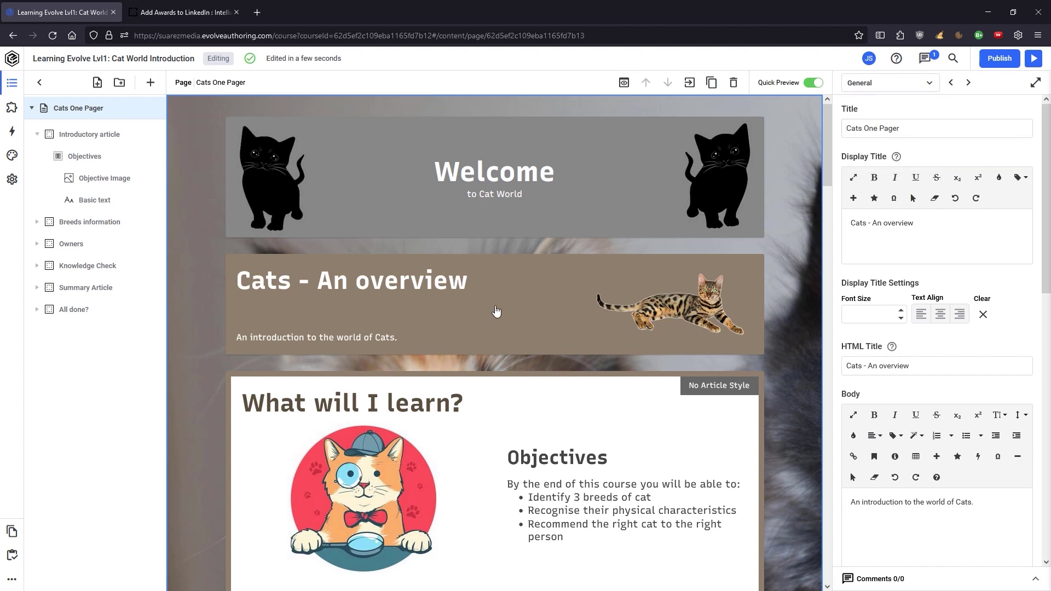
click(813, 83)
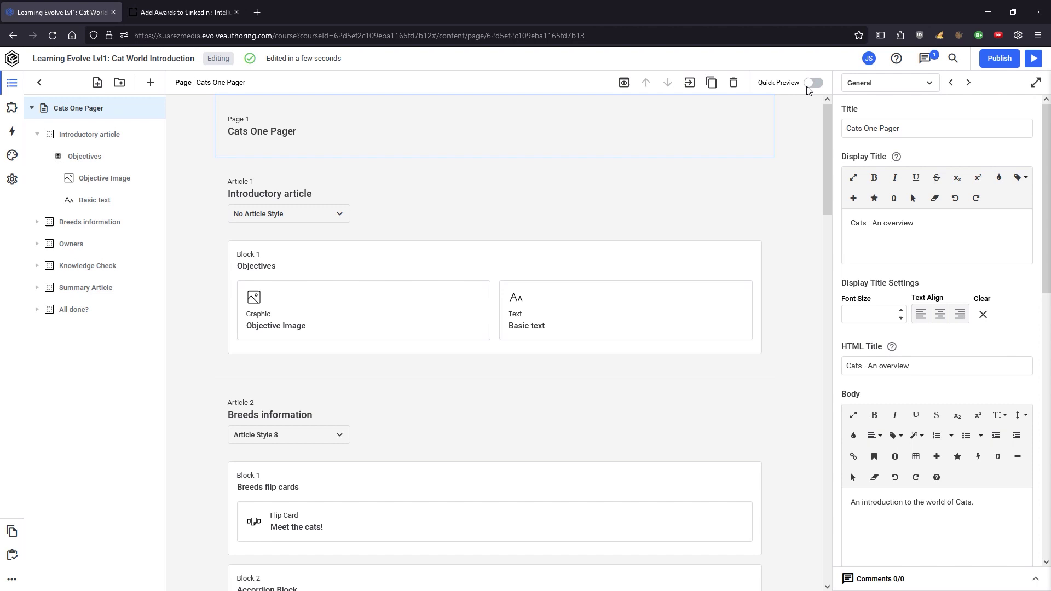
View the Introductory article's settings and its section list.
scroll(786, 279, down, 3)
scroll(470, 284, up, 3)
click(252, 230)
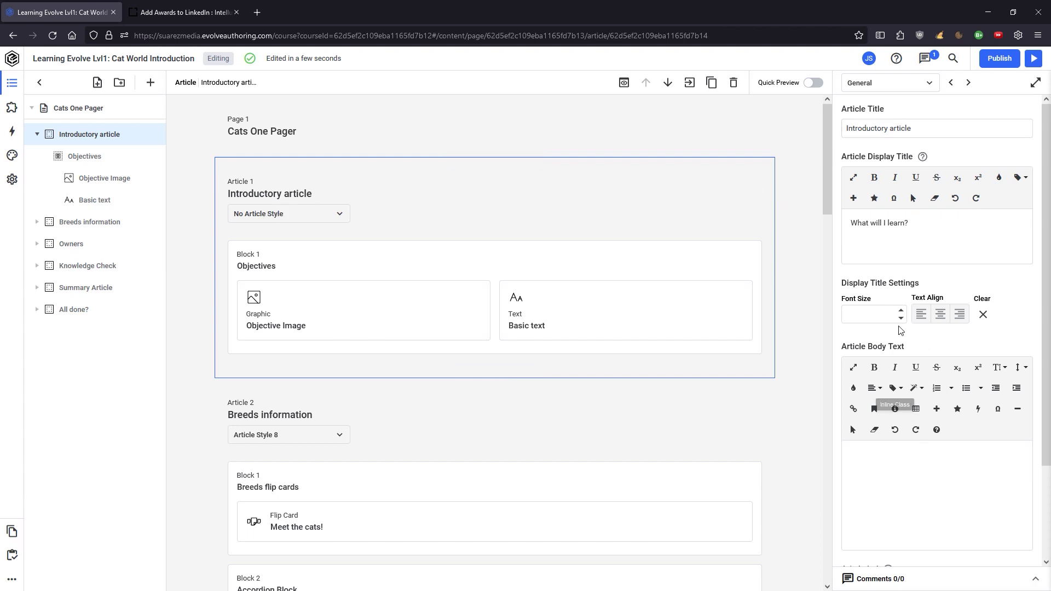
click(904, 91)
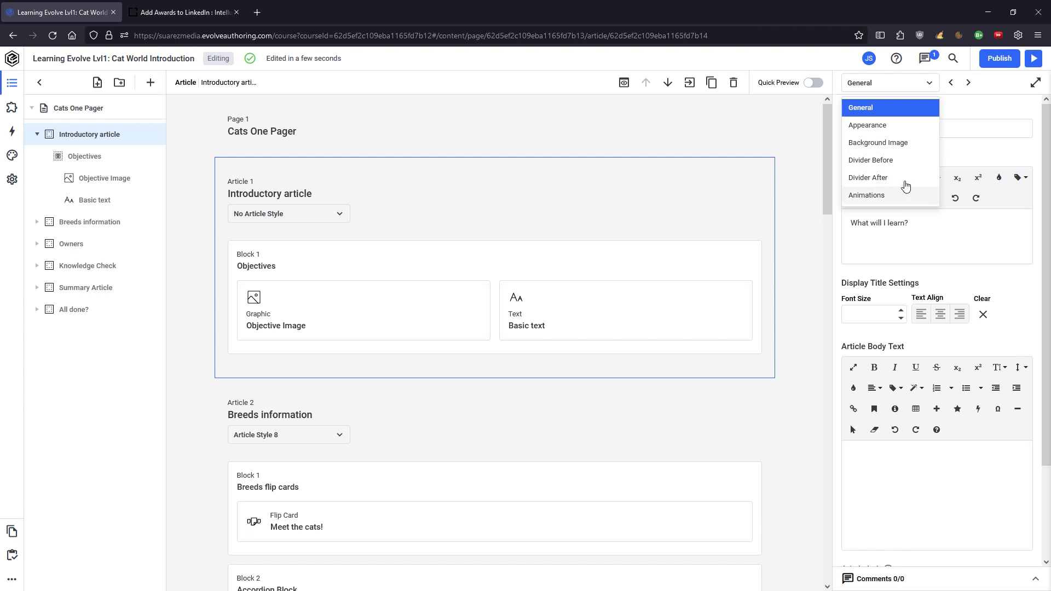
click(809, 205)
Inspect the Objectives block and the Objective Image component's Graphic image settings.
click(569, 264)
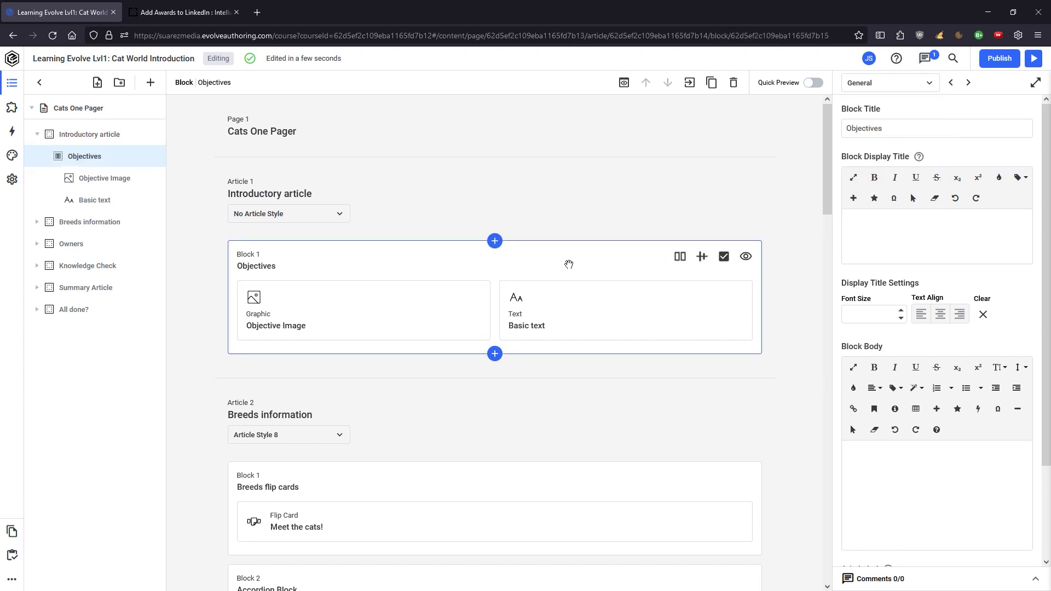
click(465, 312)
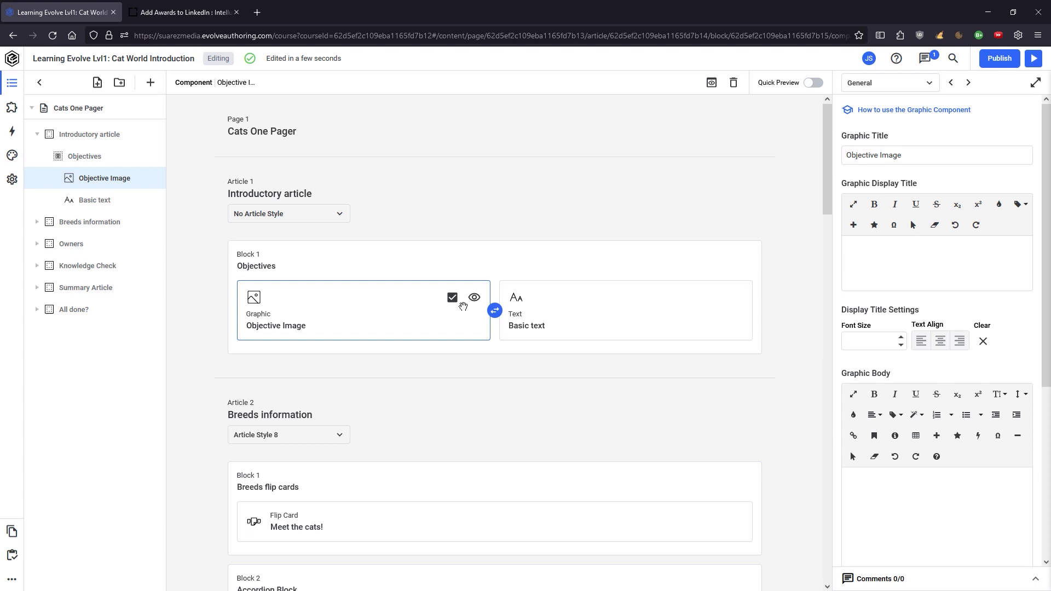
click(580, 305)
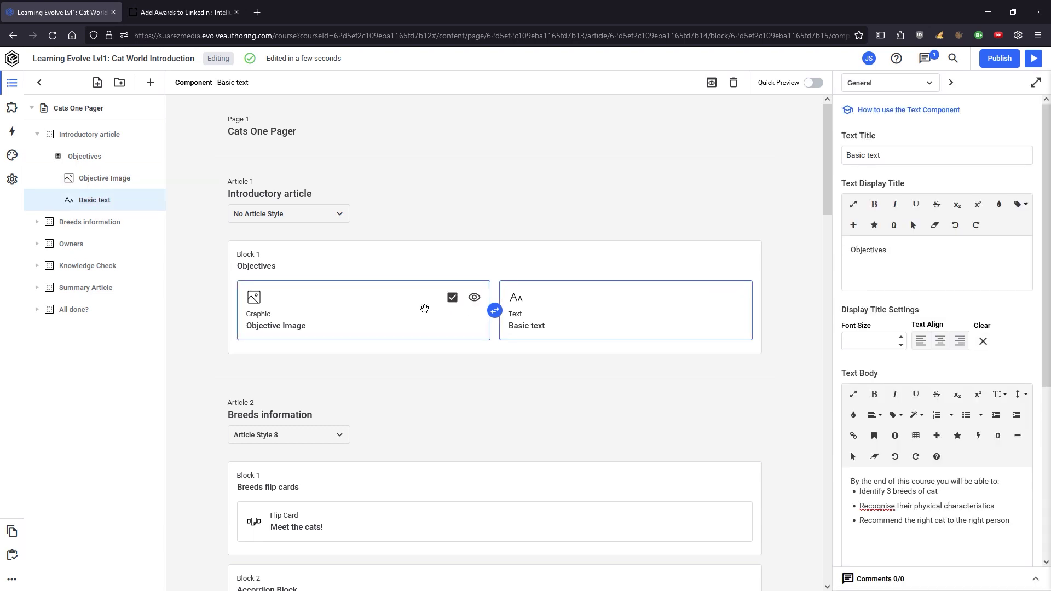
click(465, 309)
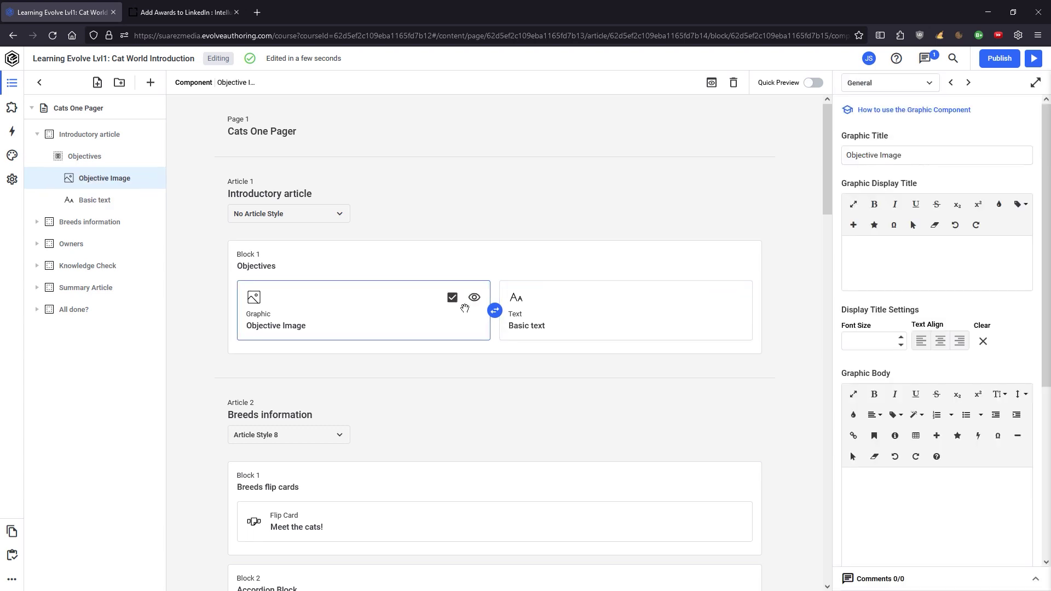
click(898, 83)
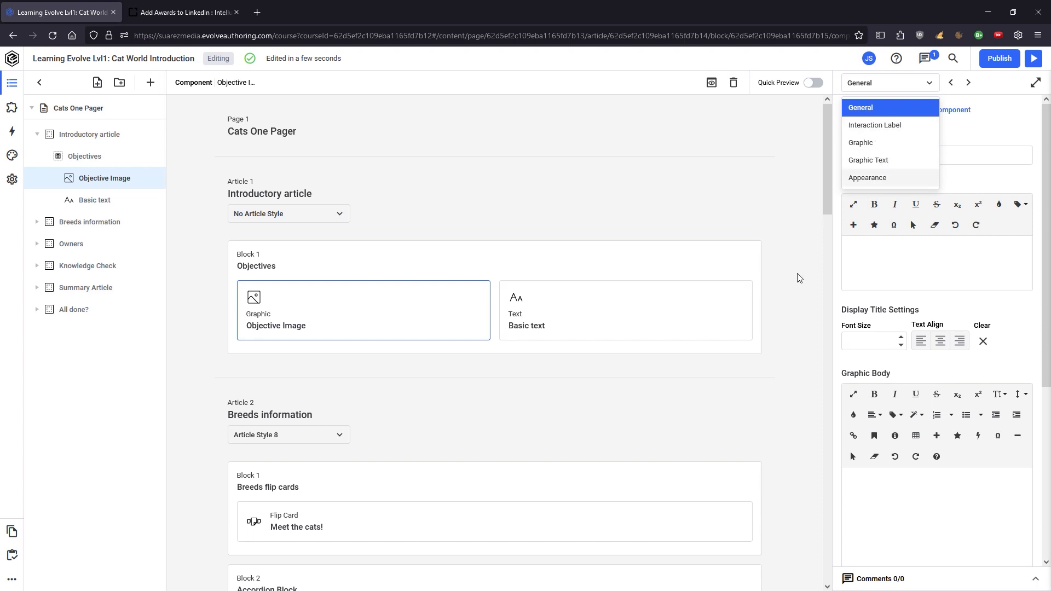
click(878, 143)
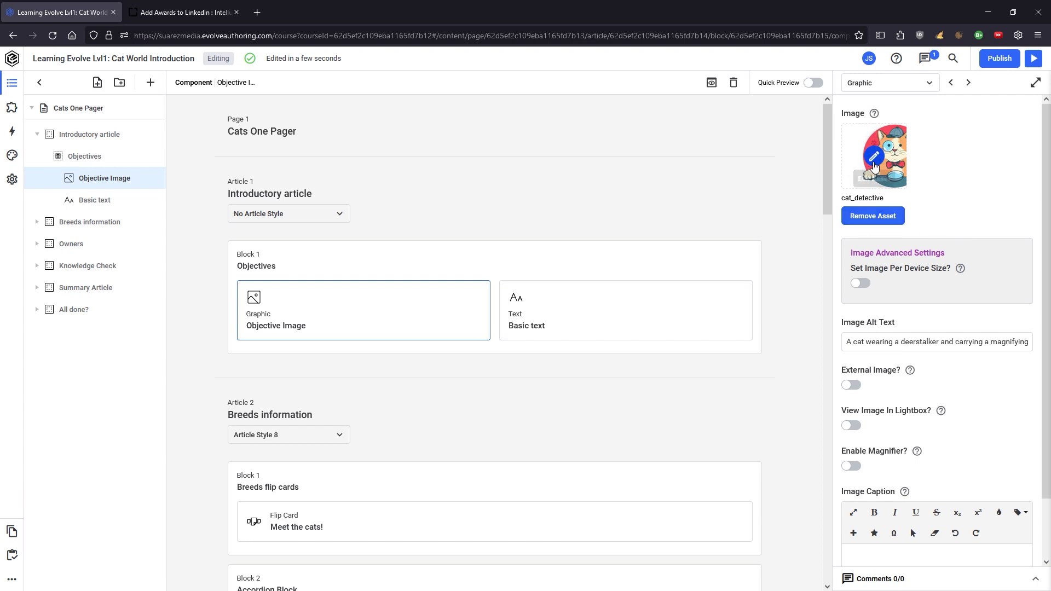
scroll(964, 219, down, 2)
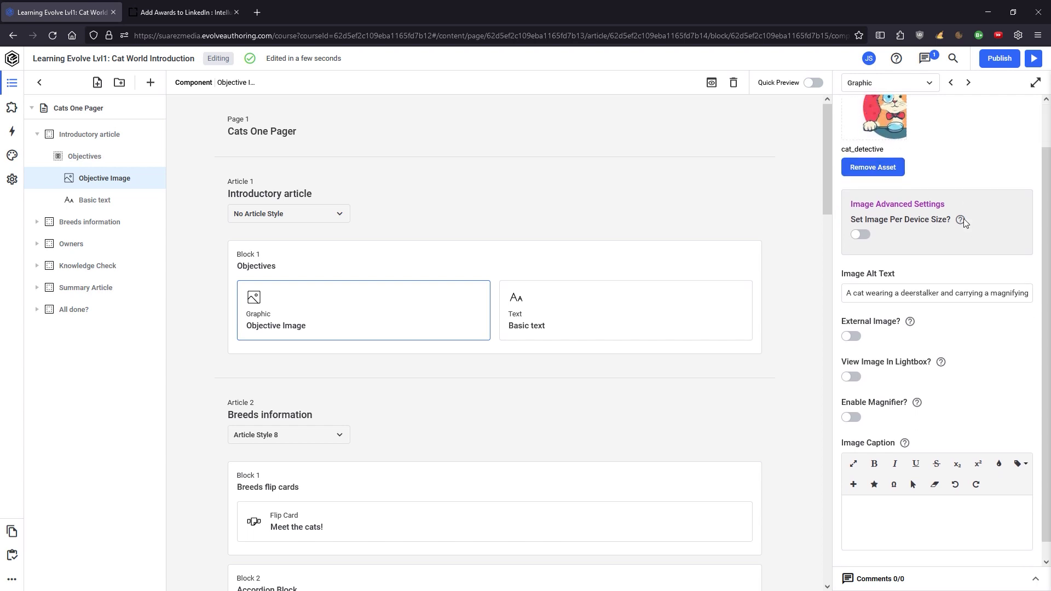
scroll(942, 390, up, 2)
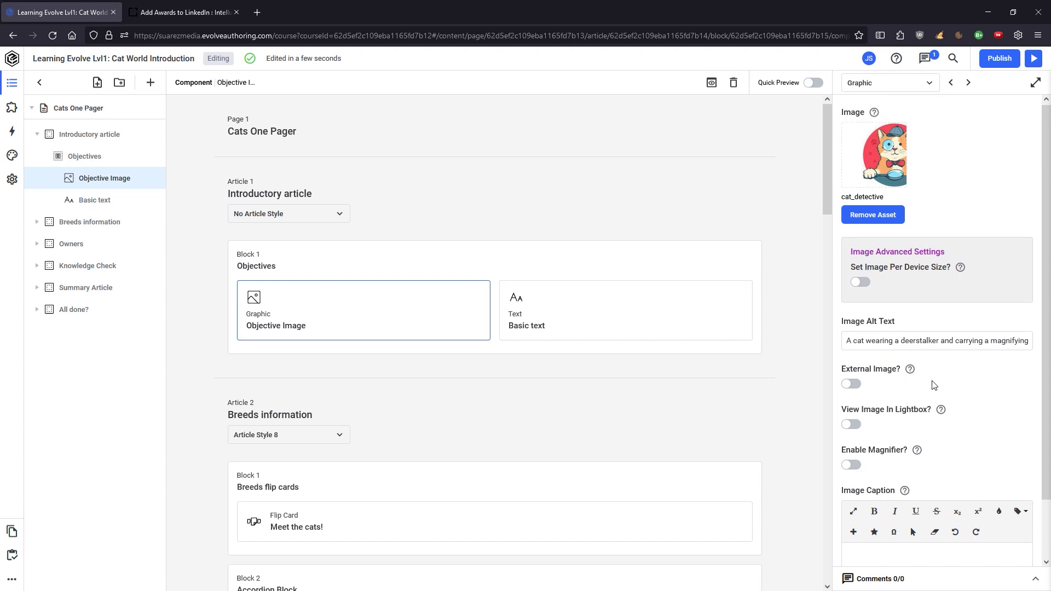
Show the Basic text component's General settings with its objectives body text.
click(652, 300)
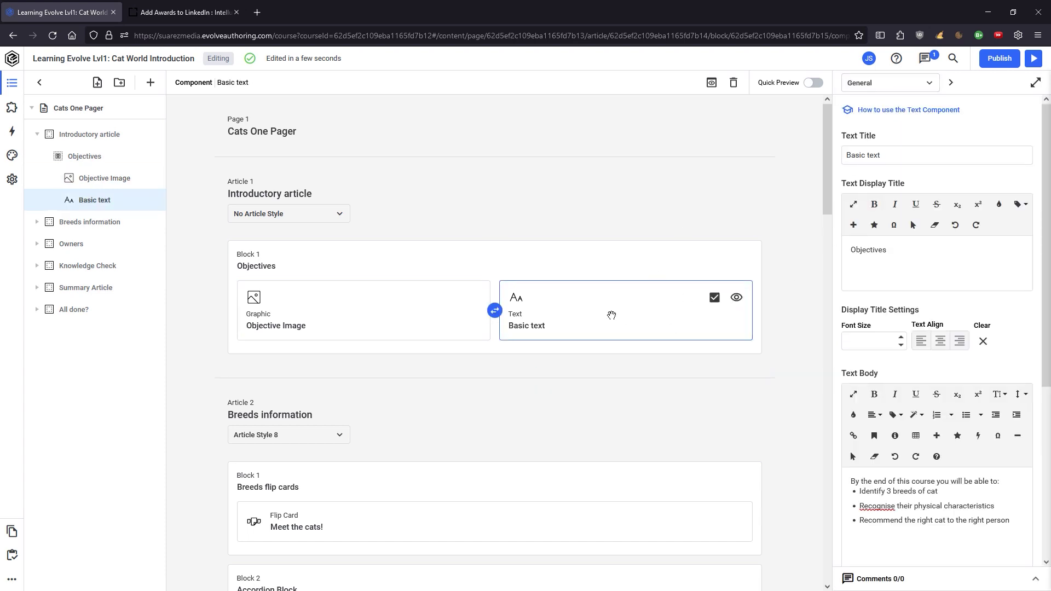
click(929, 85)
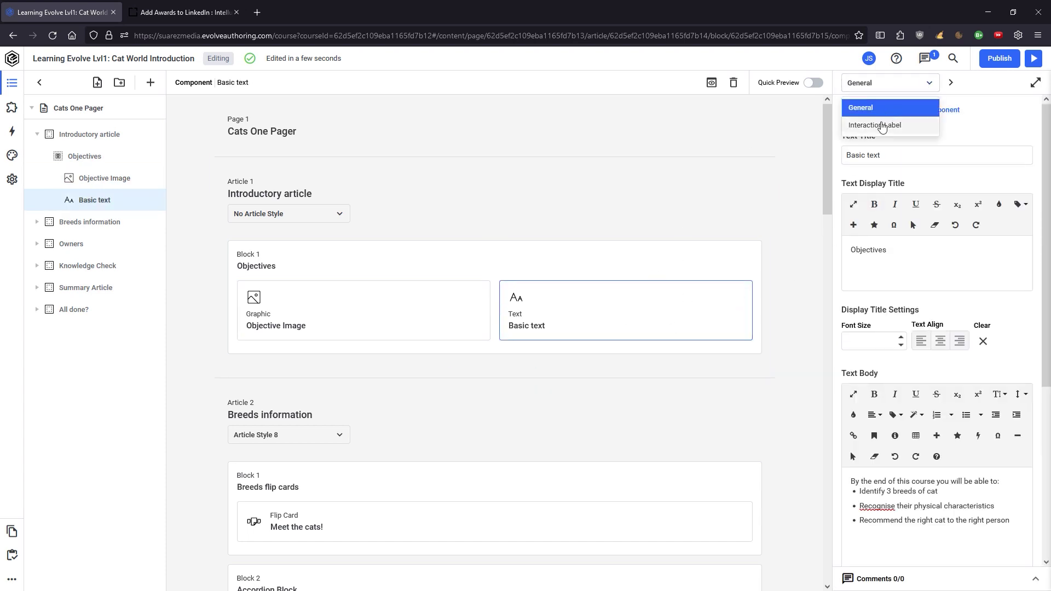
click(784, 272)
scroll(911, 368, down, 5)
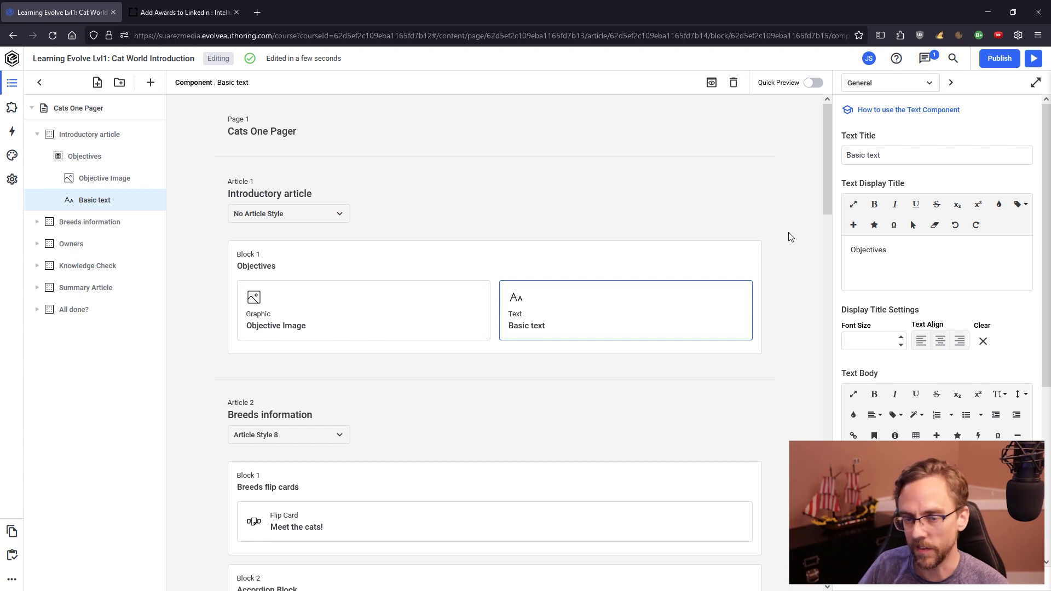
Open the course settings and browse each tab, from Navigation to Menu Content Items.
click(12, 180)
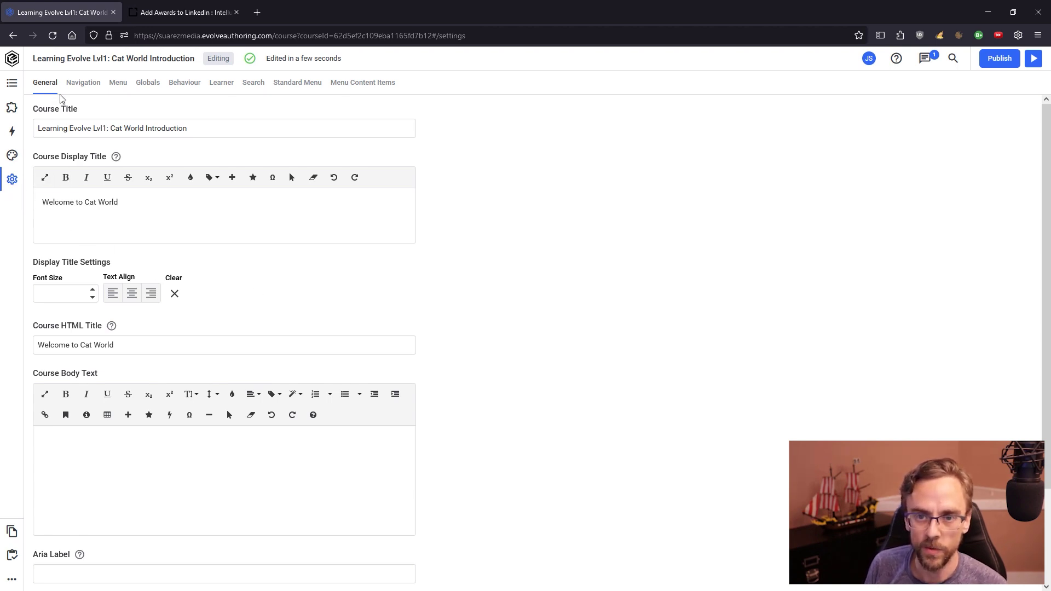
click(83, 86)
click(120, 85)
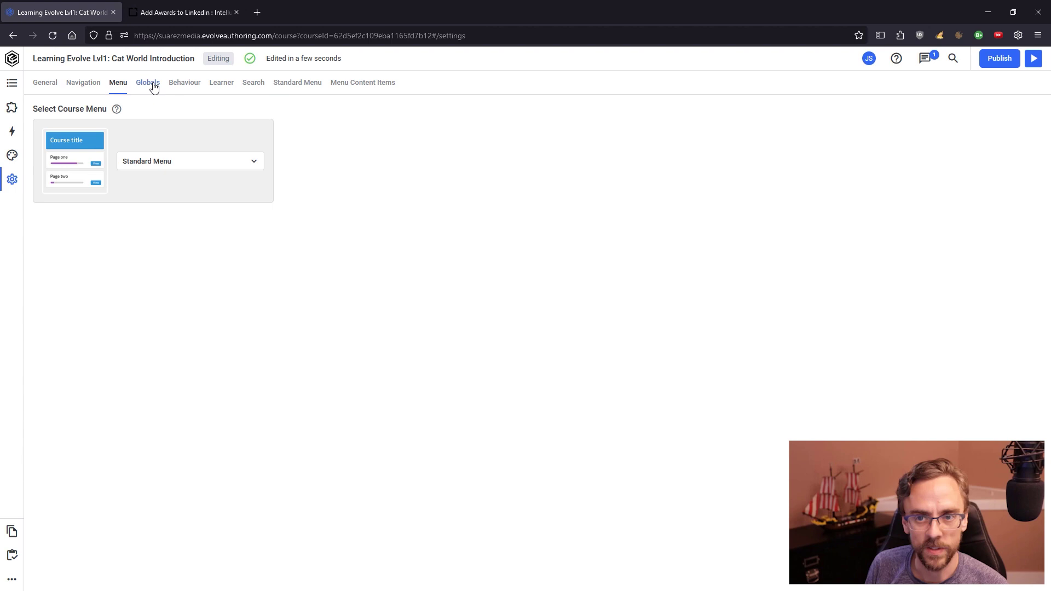
click(150, 85)
click(186, 85)
click(218, 88)
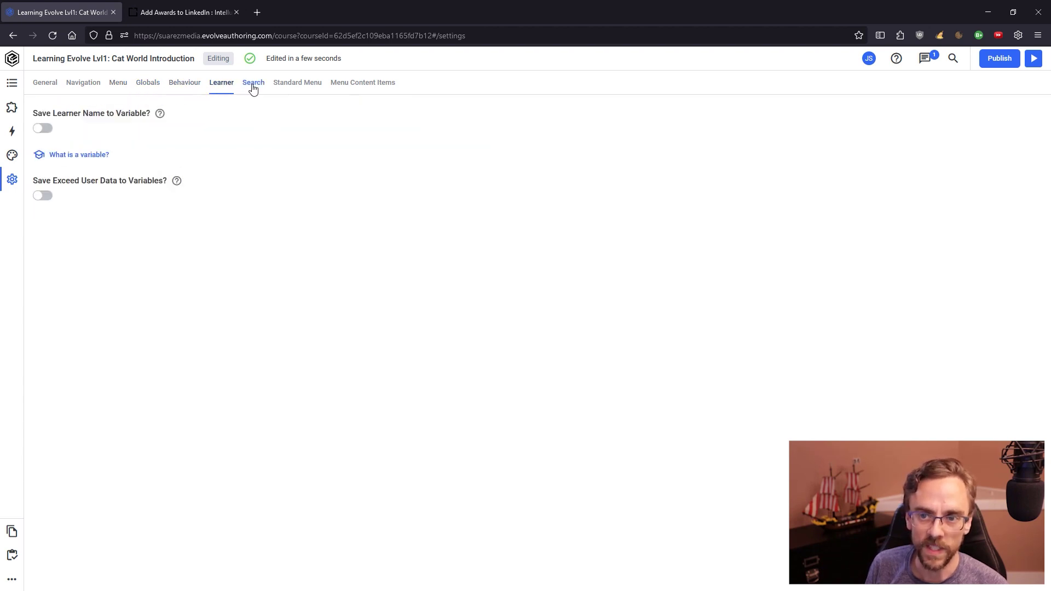
click(254, 86)
click(296, 87)
click(355, 86)
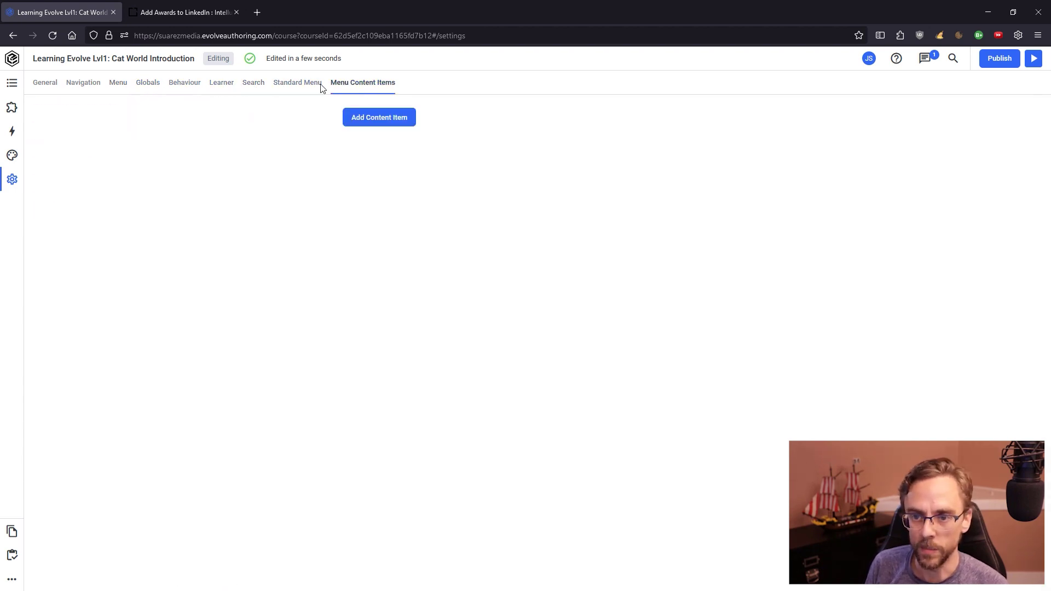
click(38, 86)
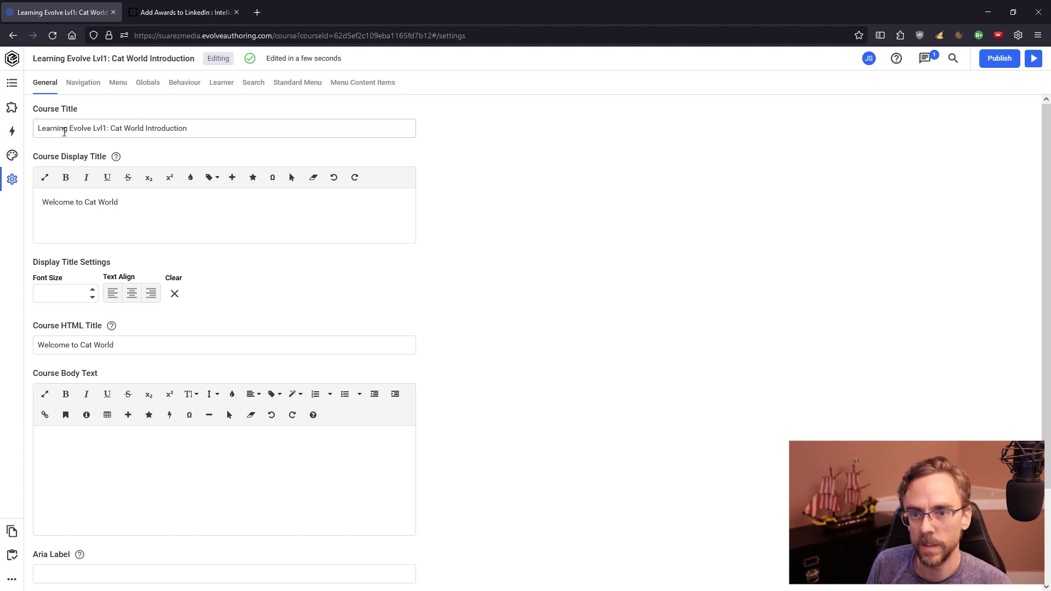
Check the course title in General, then view the Behaviour settings.
drag(227, 131, 25, 132)
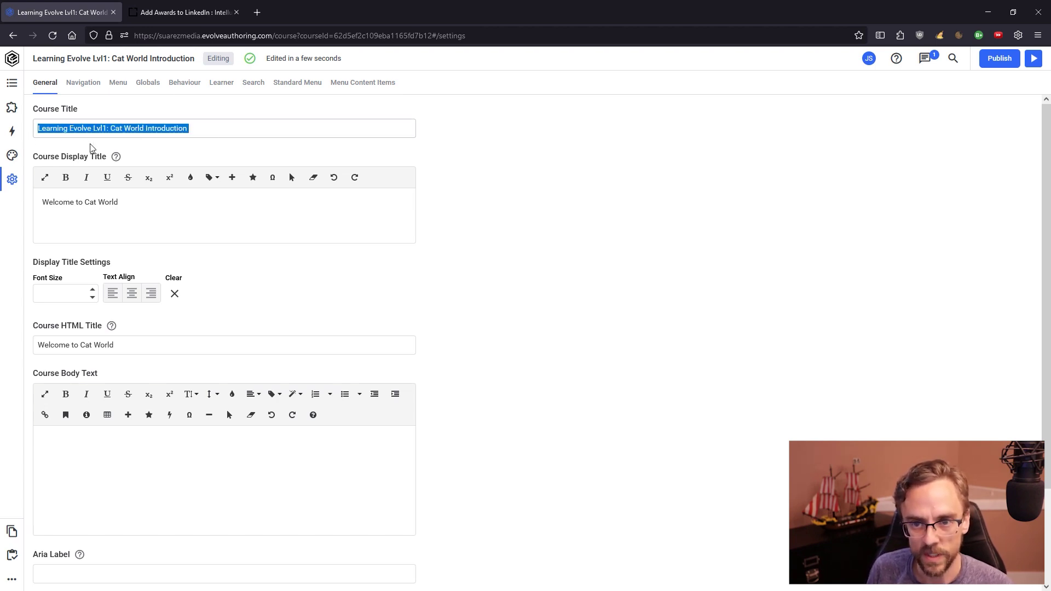
click(135, 146)
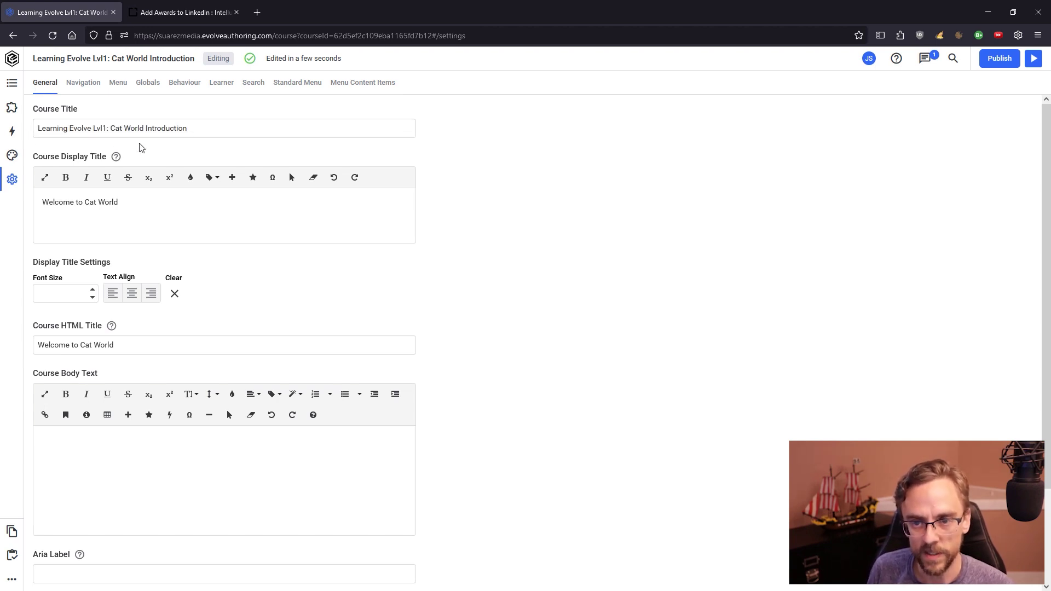
click(181, 87)
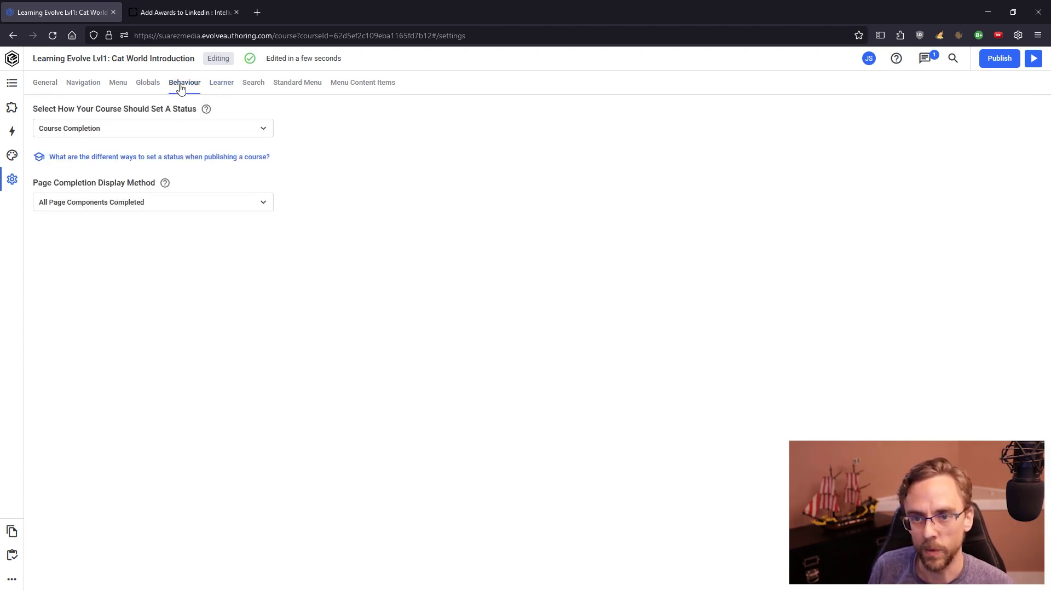
Look over the course extensions, then check the Logic variables, empty triggers and dialogs.
click(13, 109)
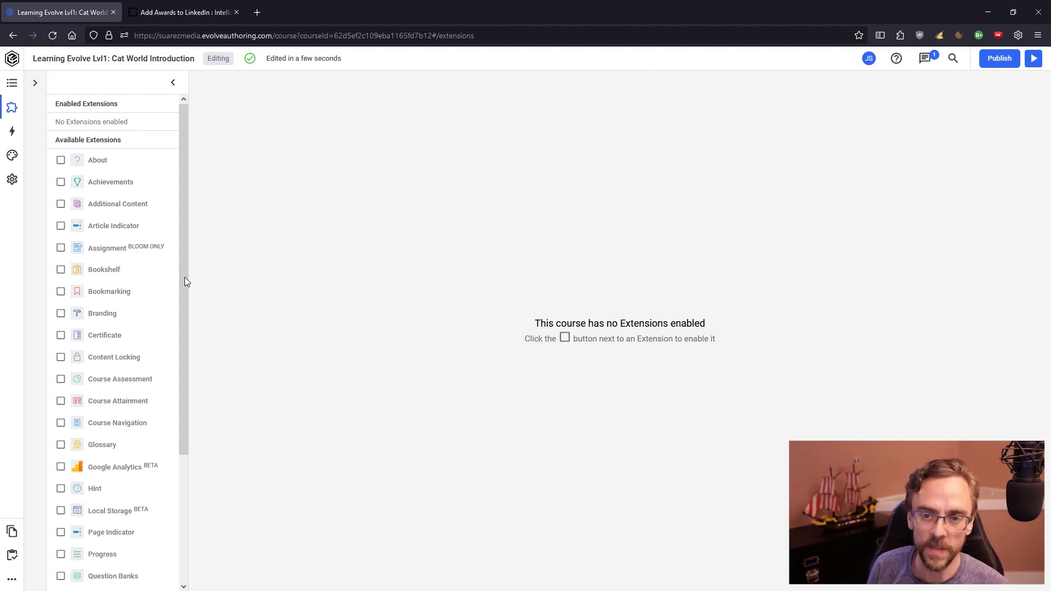
drag(185, 282, 192, 404)
click(12, 131)
click(105, 83)
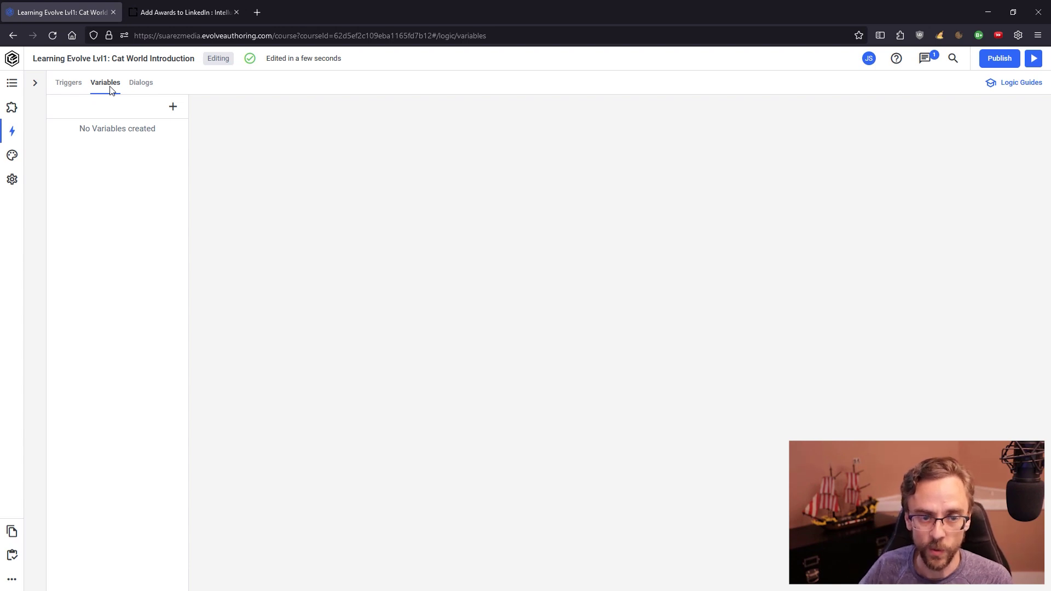
click(68, 87)
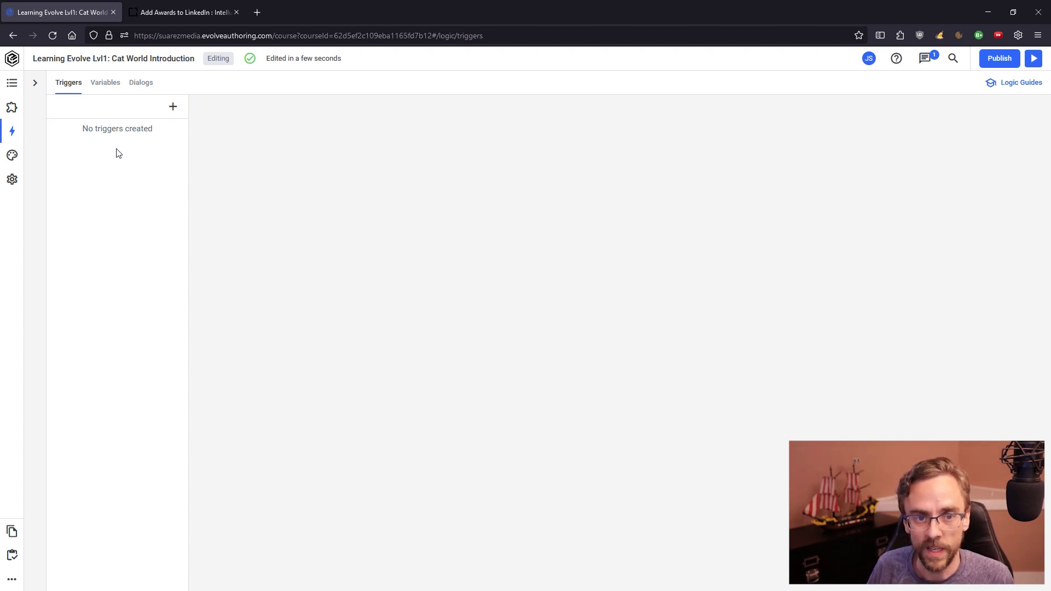
click(135, 87)
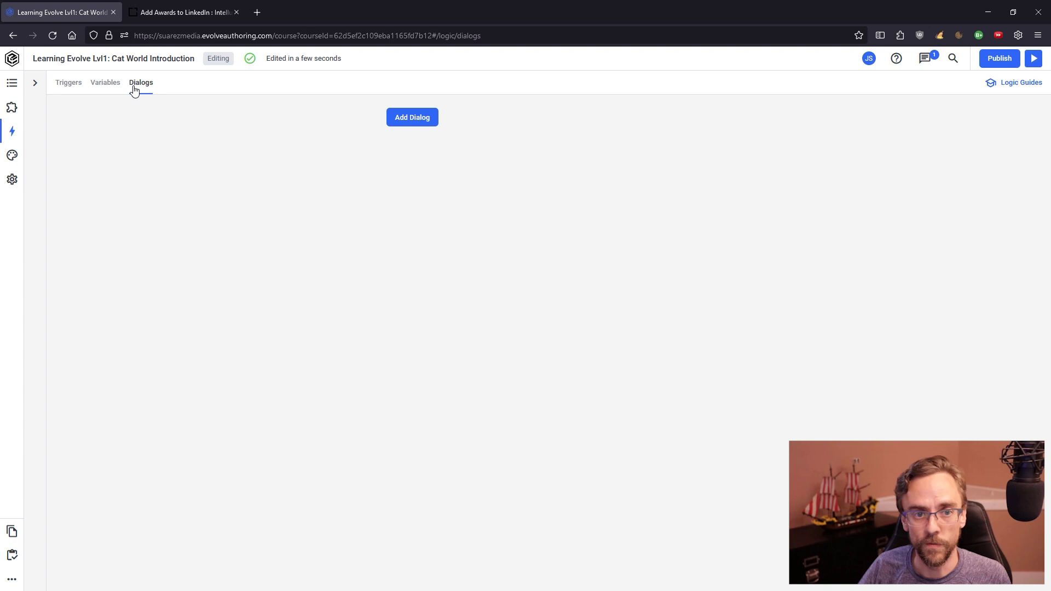
Open the General theme settings for 'A truly custom visual theme'.
click(13, 156)
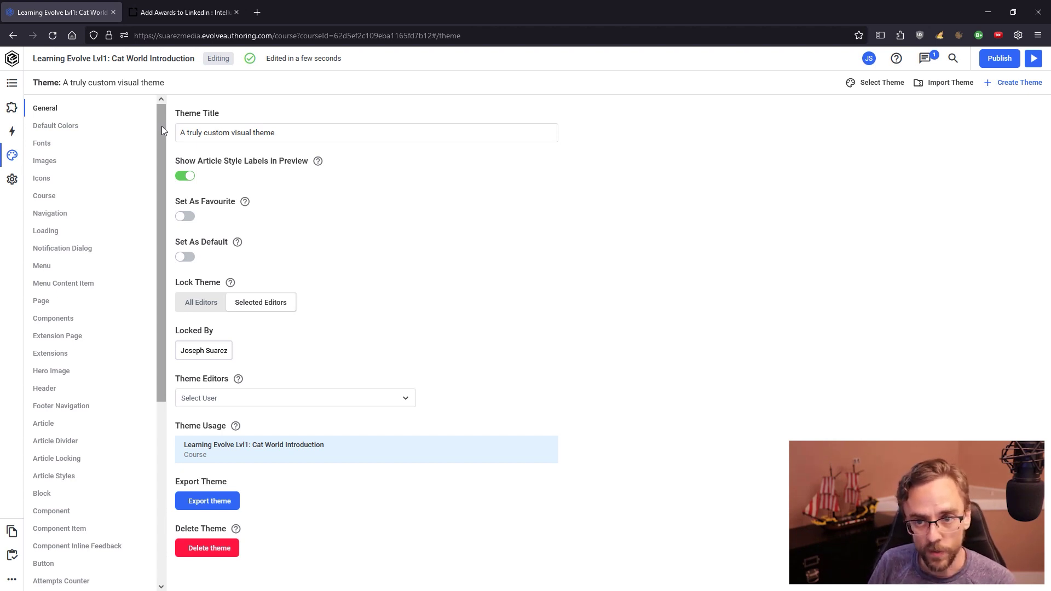
drag(162, 130, 156, 105)
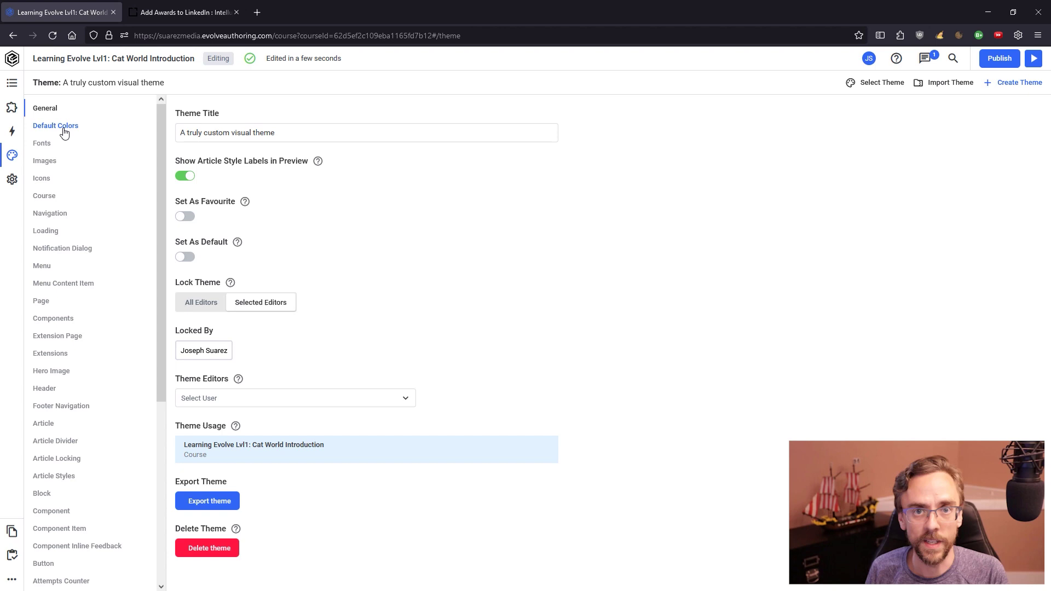
Review the theme's Course accessibility styling, then its fonts: Recursive and Arial.
click(52, 200)
click(195, 146)
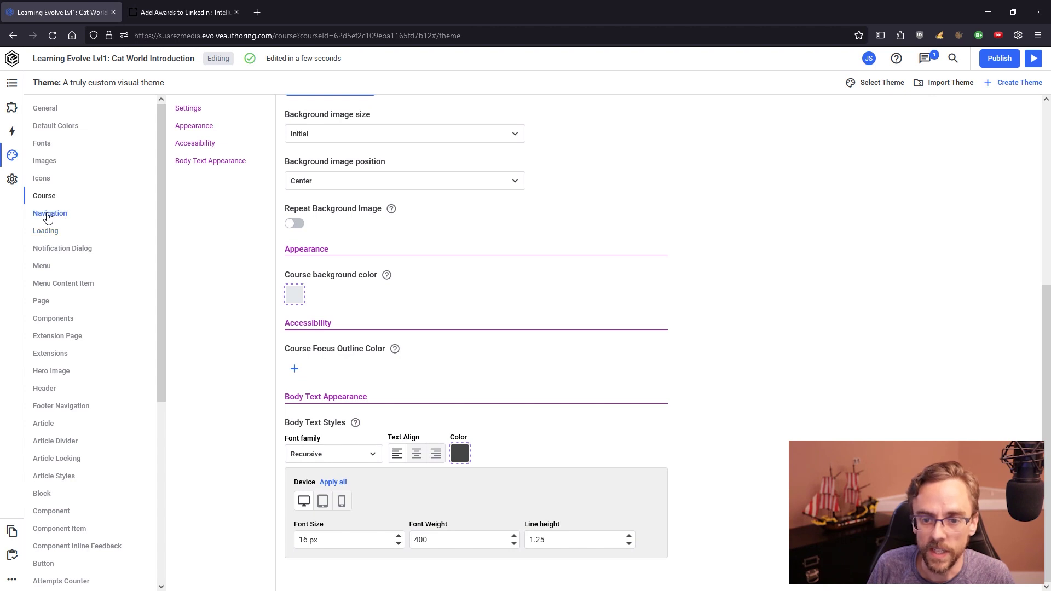
scroll(54, 219, down, 5)
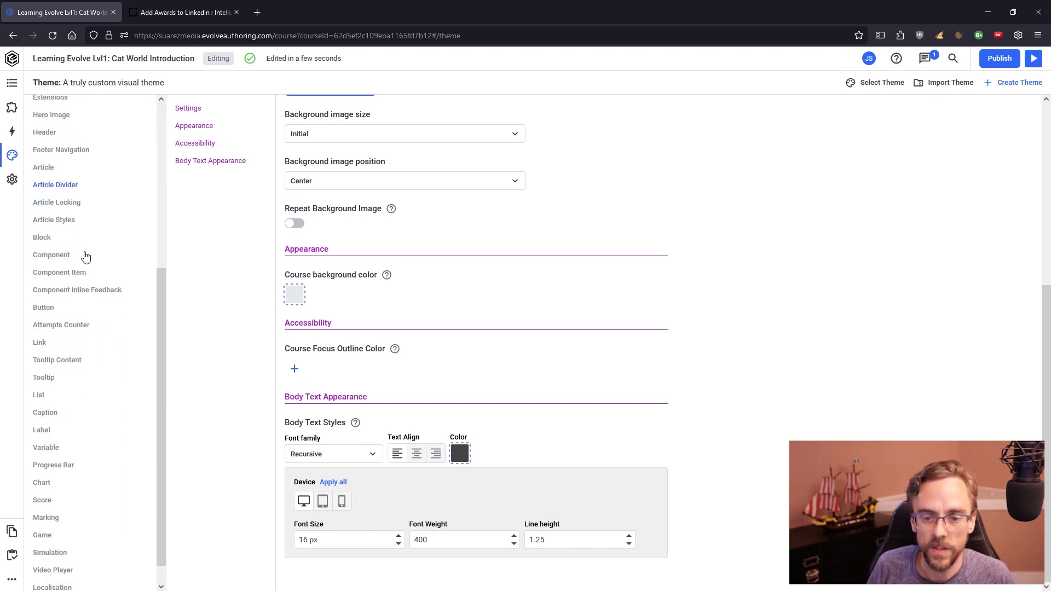
scroll(82, 257, up, 5)
click(47, 145)
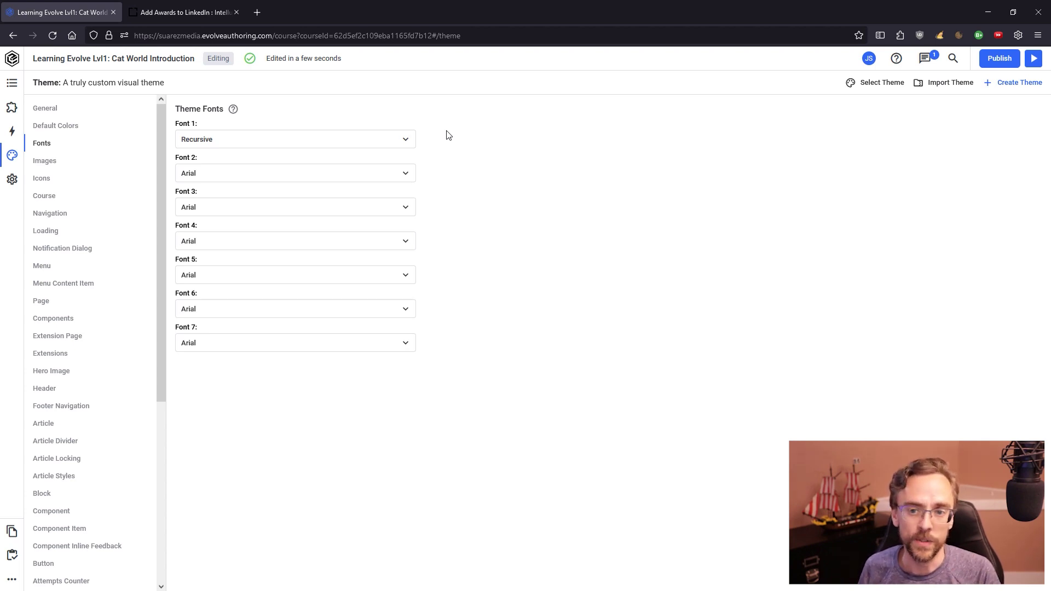
Inspect the default palette swatches: Primary Darker, Secondary, Tertiary, UI Primary Background, Content colours.
click(55, 127)
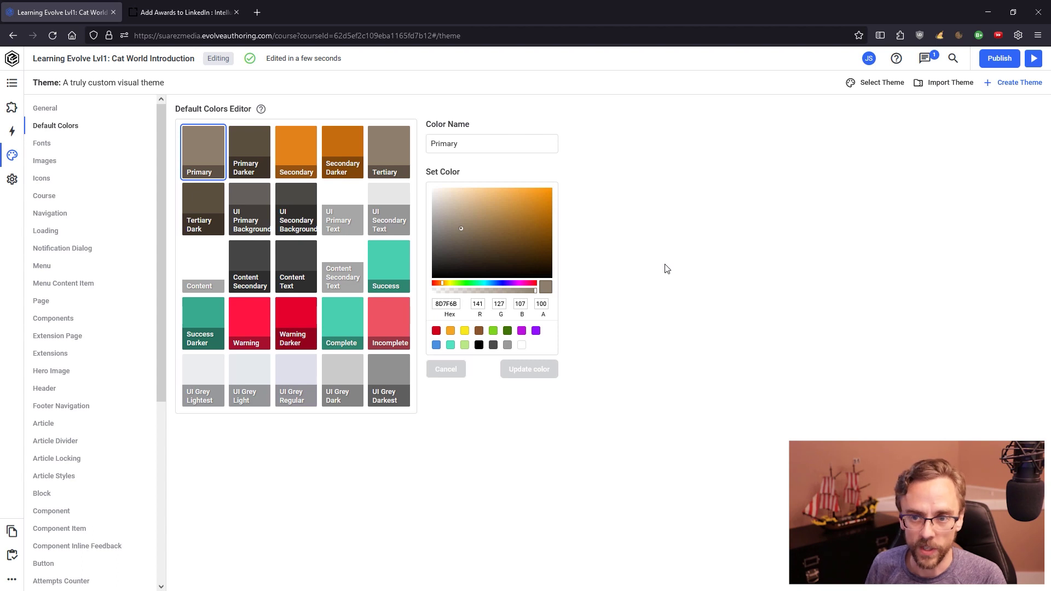
click(251, 147)
click(296, 155)
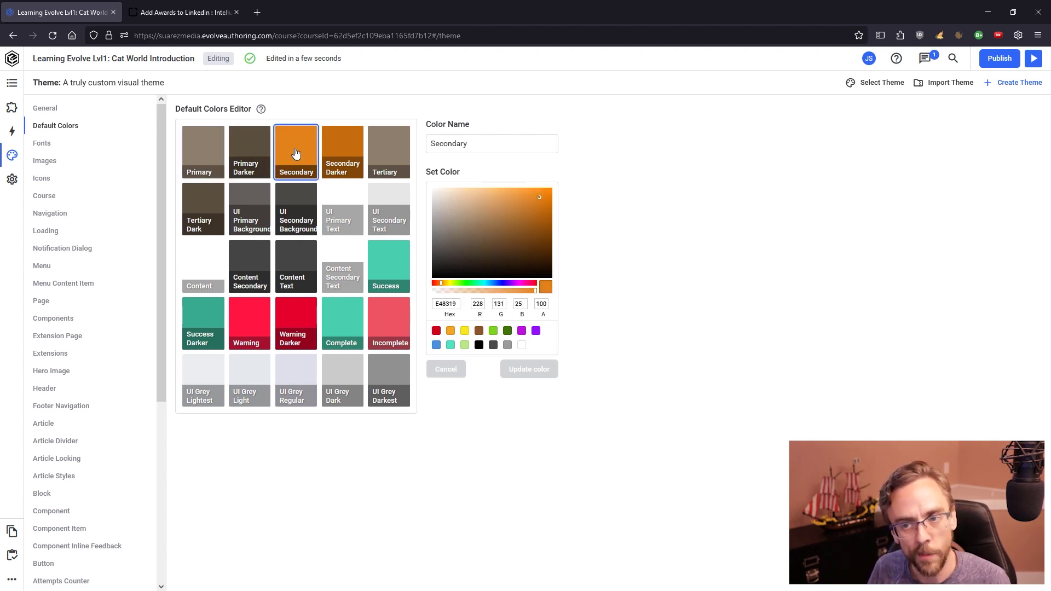
click(339, 148)
click(390, 158)
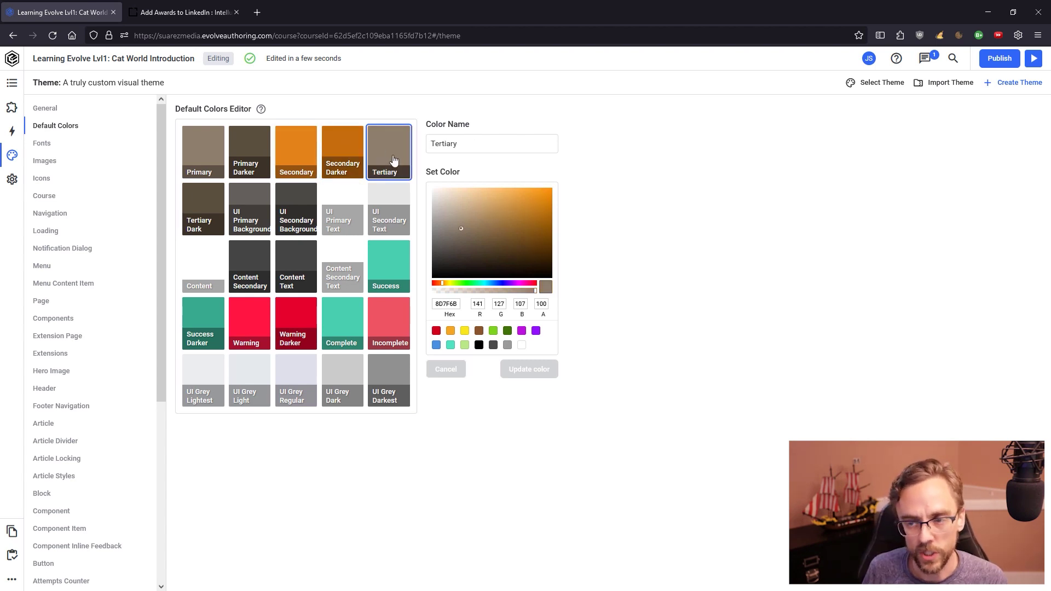
click(253, 200)
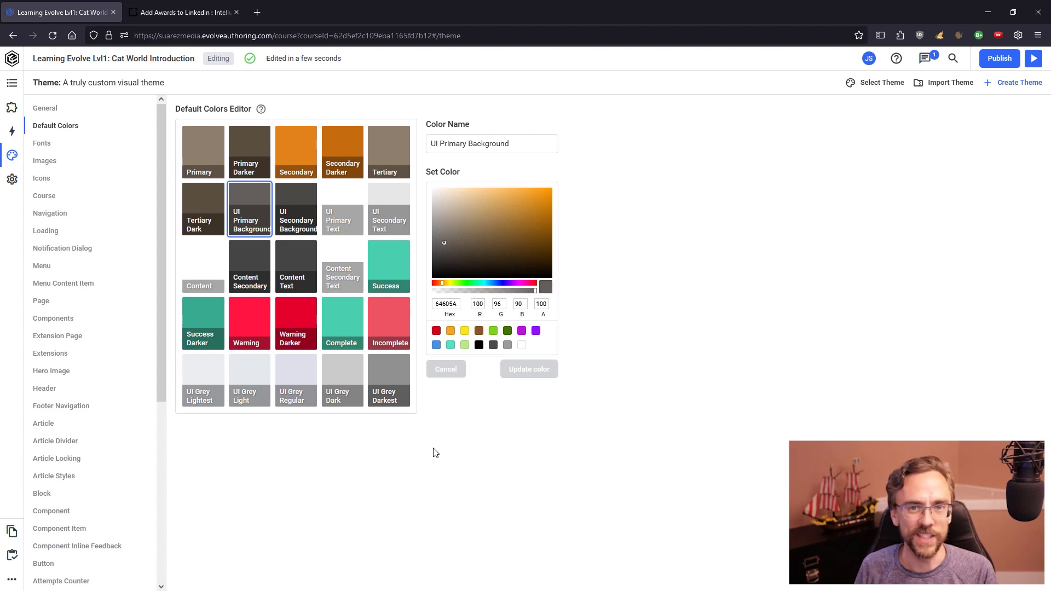
click(255, 260)
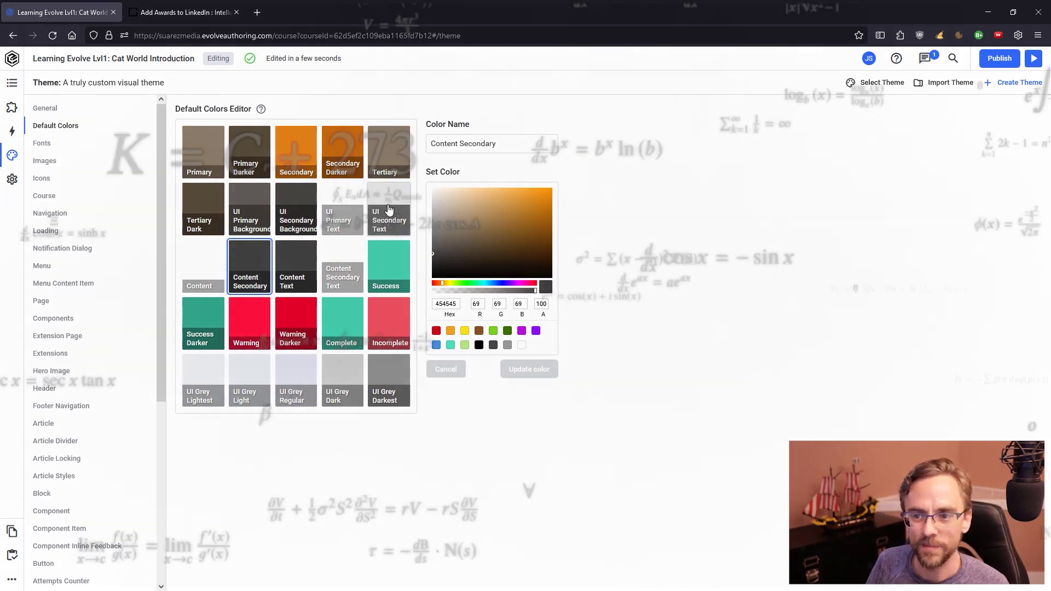
click(295, 271)
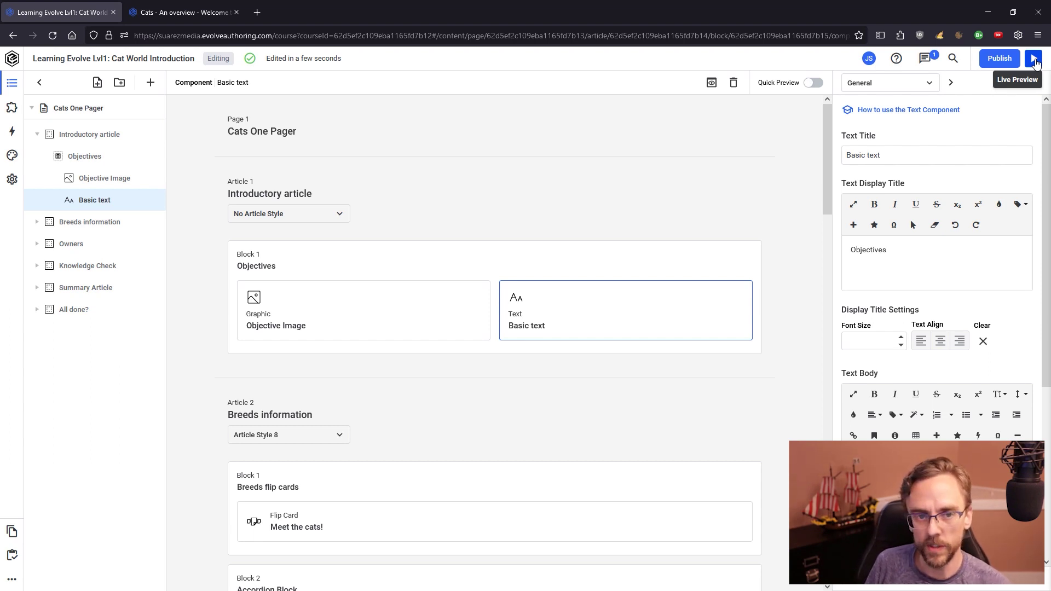
Open a live preview of the course and place it beside the editor.
click(1034, 60)
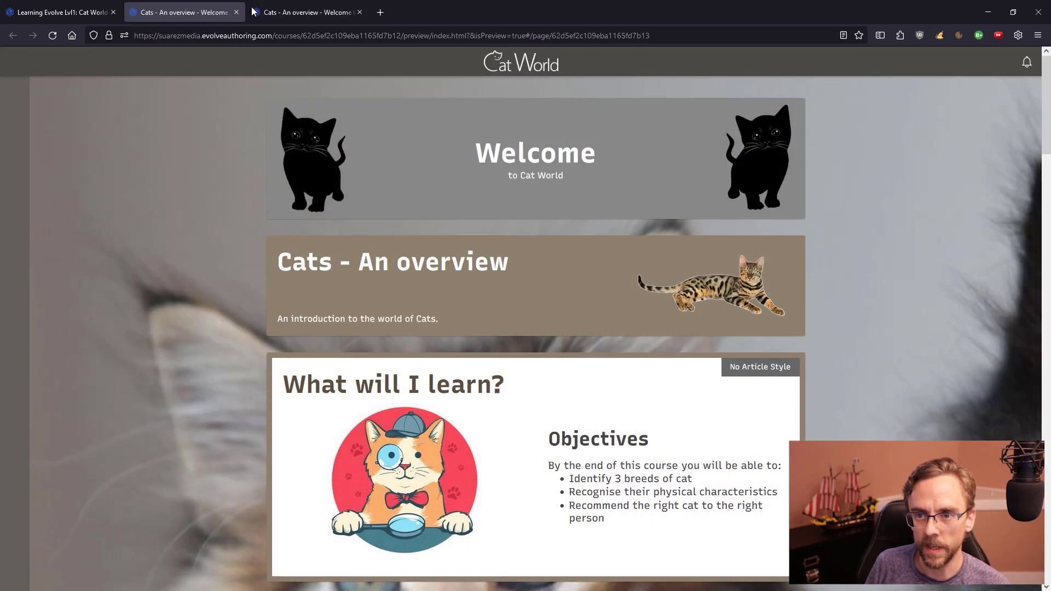
click(359, 12)
click(114, 12)
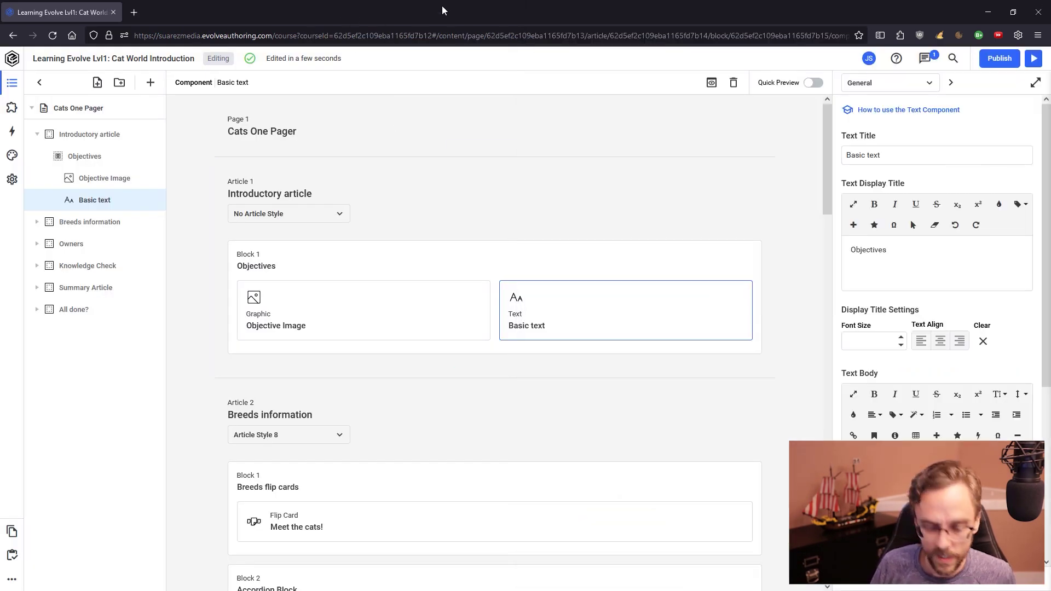
double_click(442, 5)
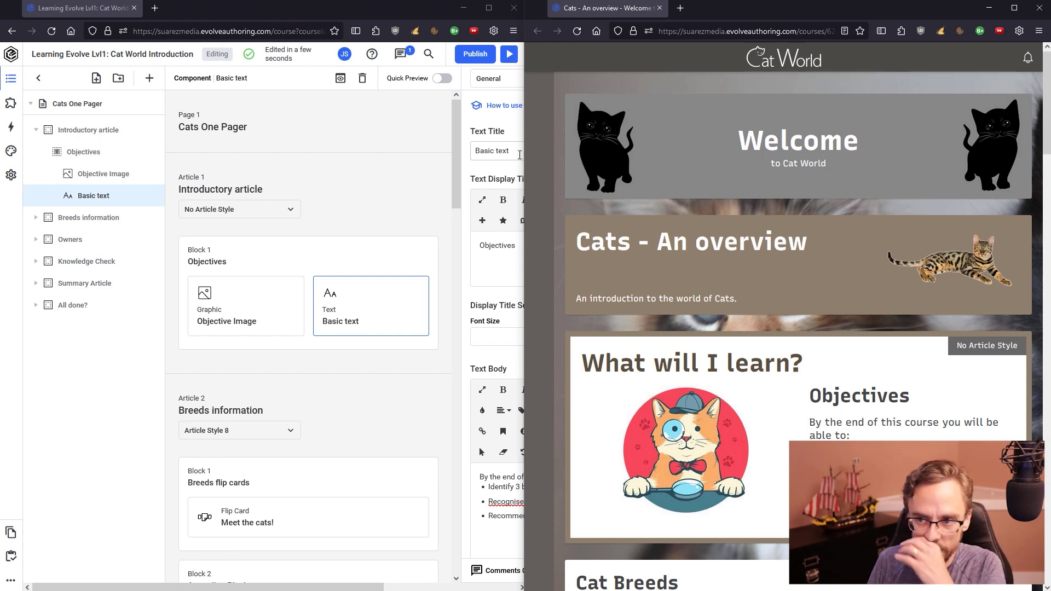
Swap the Objectives block components so Basic text is left and Objective Image right.
mouse_move(338, 230)
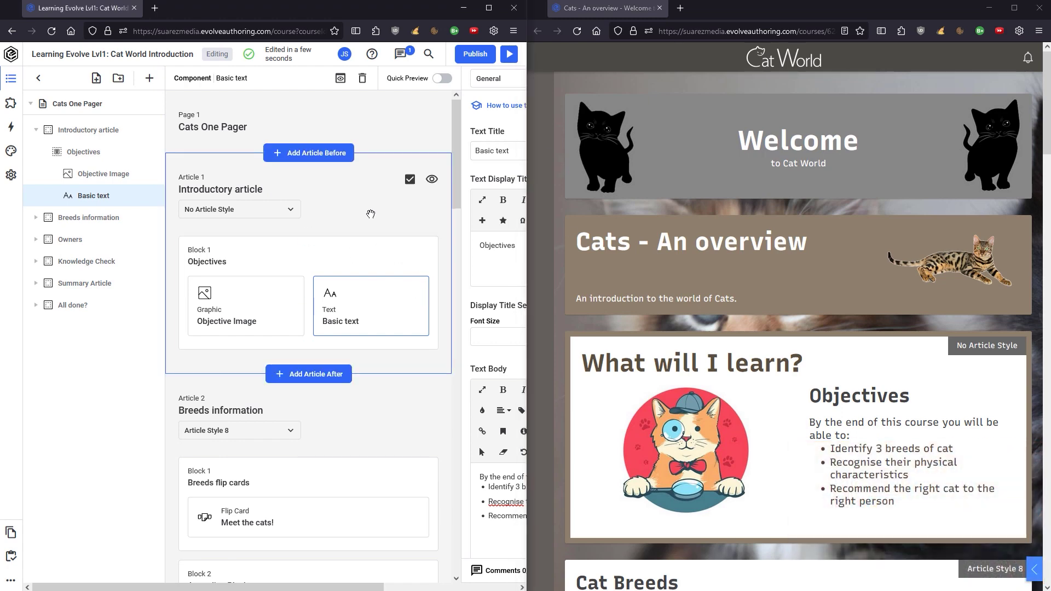
mouse_move(315, 296)
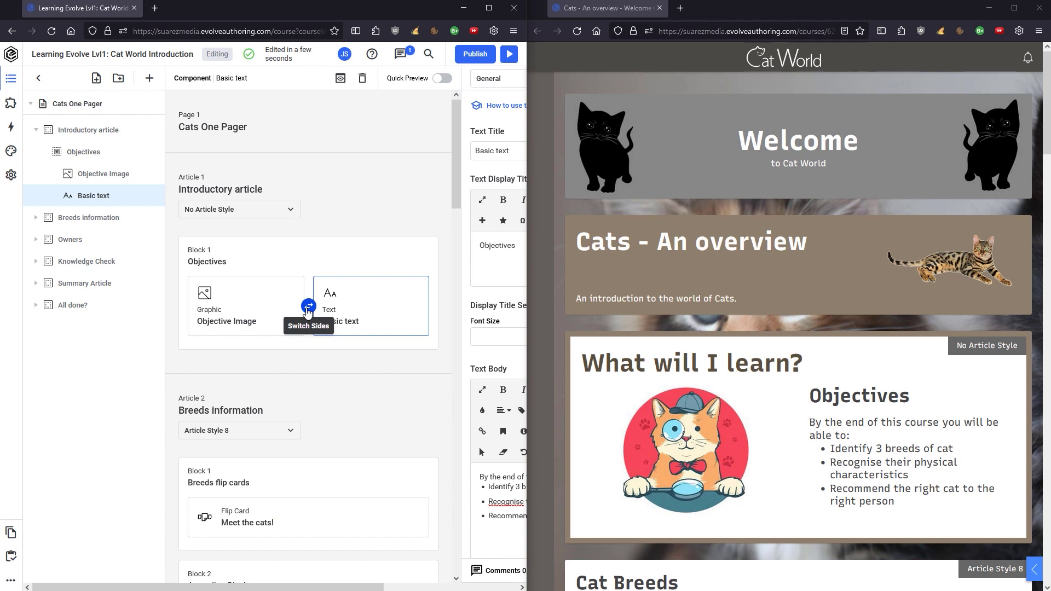
click(308, 309)
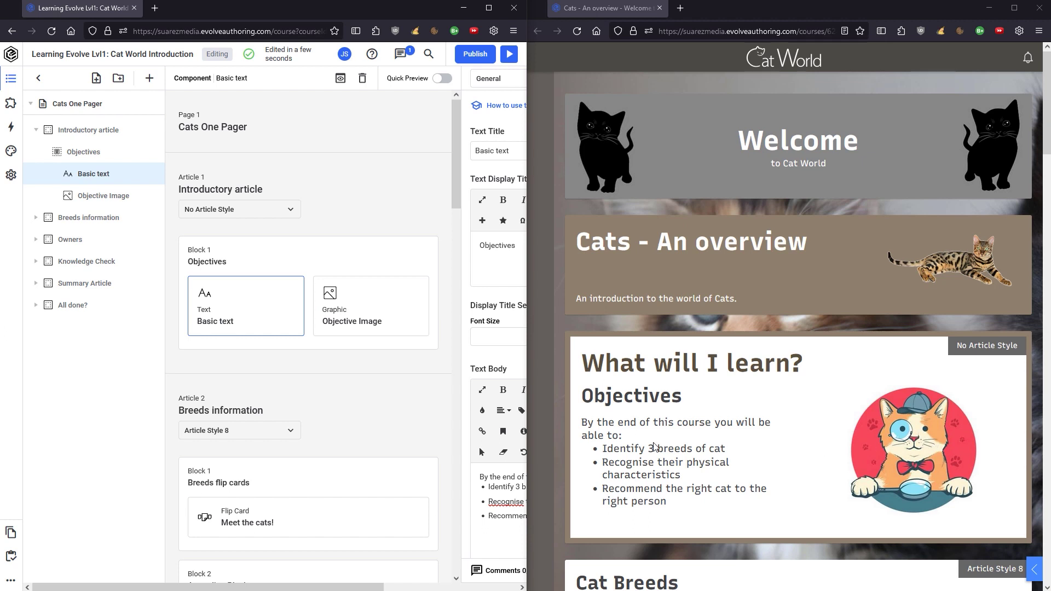
mouse_move(266, 261)
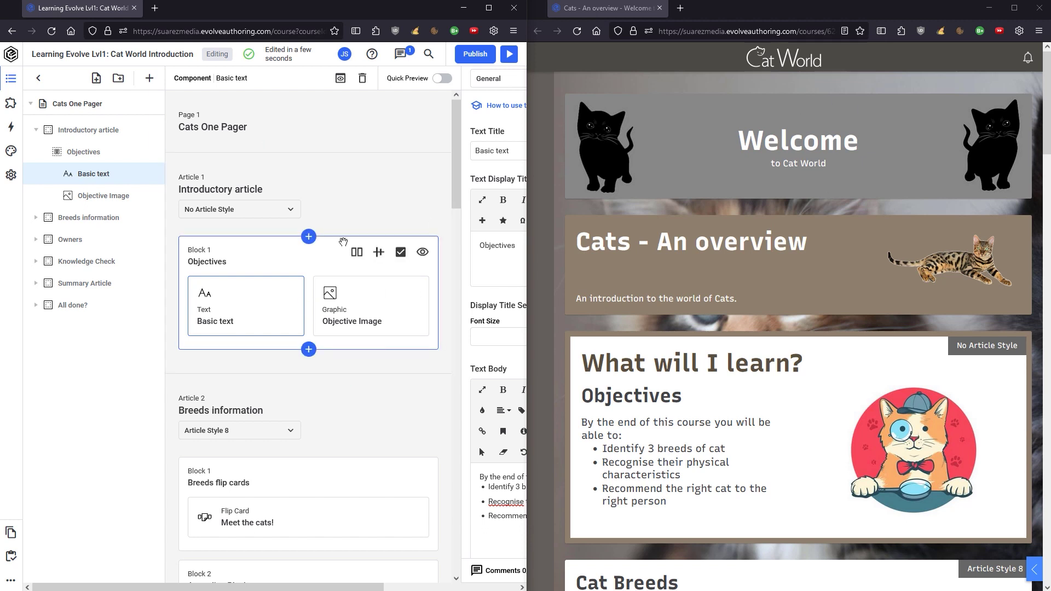
mouse_move(355, 368)
scroll(423, 209, right, 5)
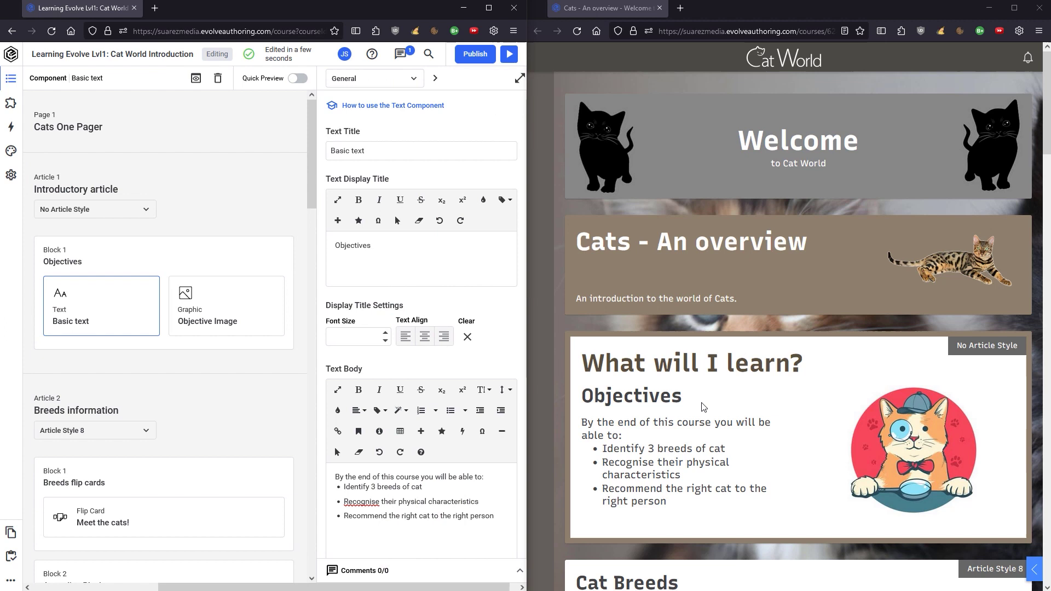
scroll(353, 522, left, 5)
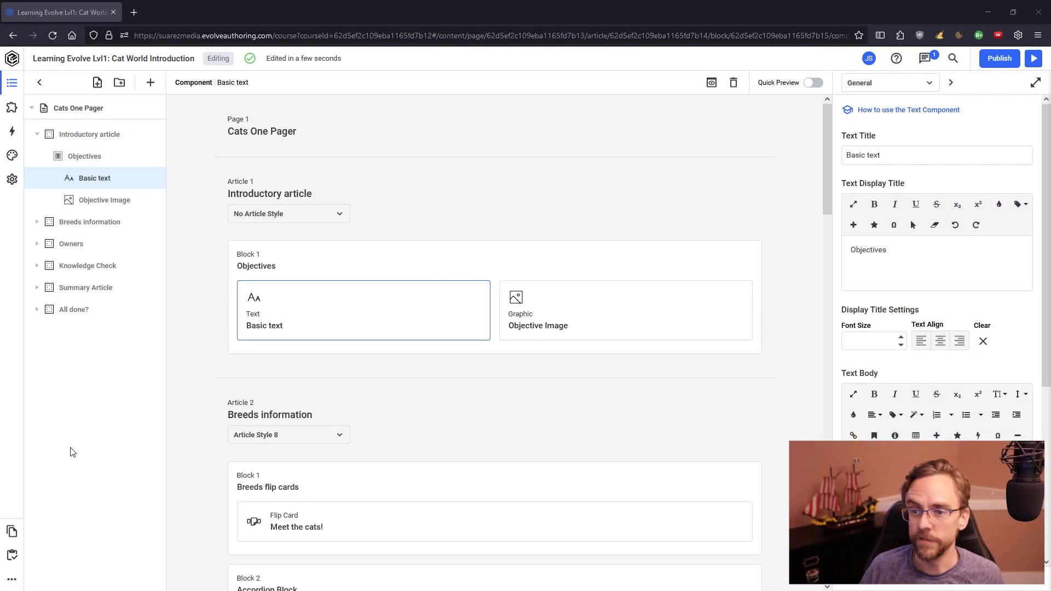
Check the version history's automatic version frequency choices, then go to the course's reviews.
click(12, 533)
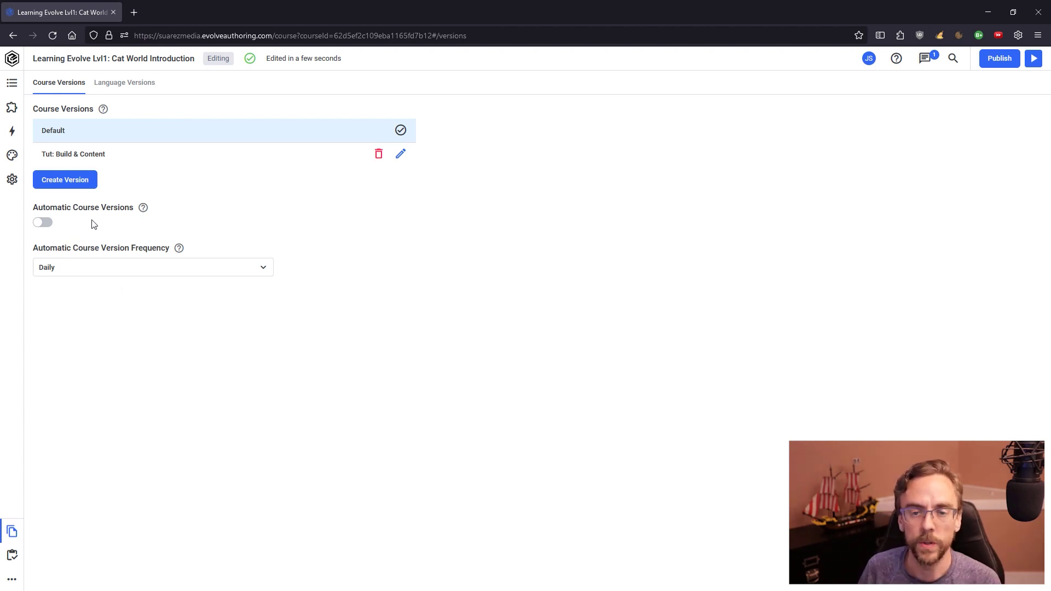
click(265, 270)
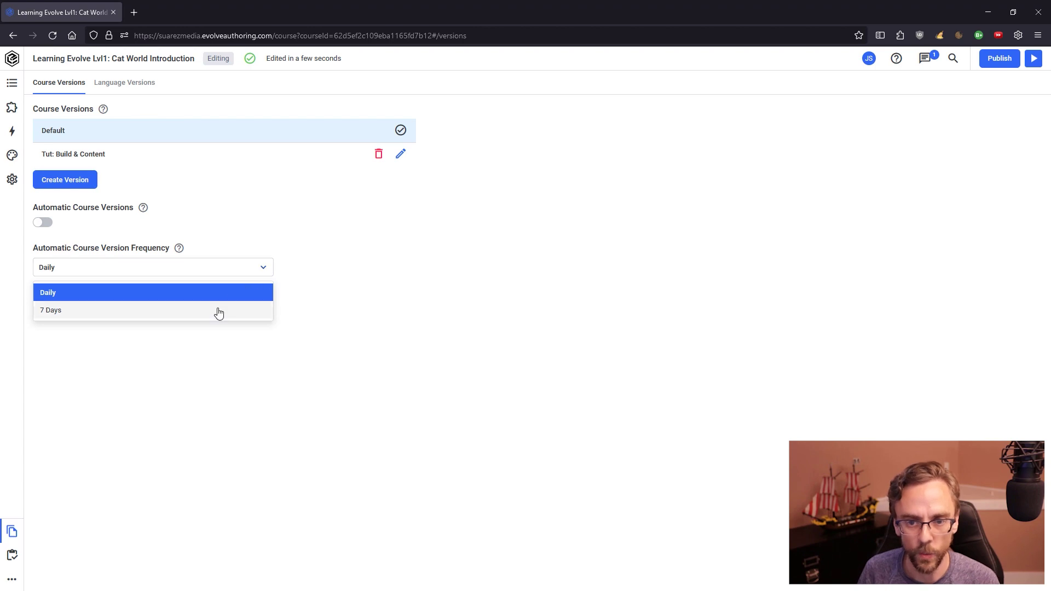
click(12, 554)
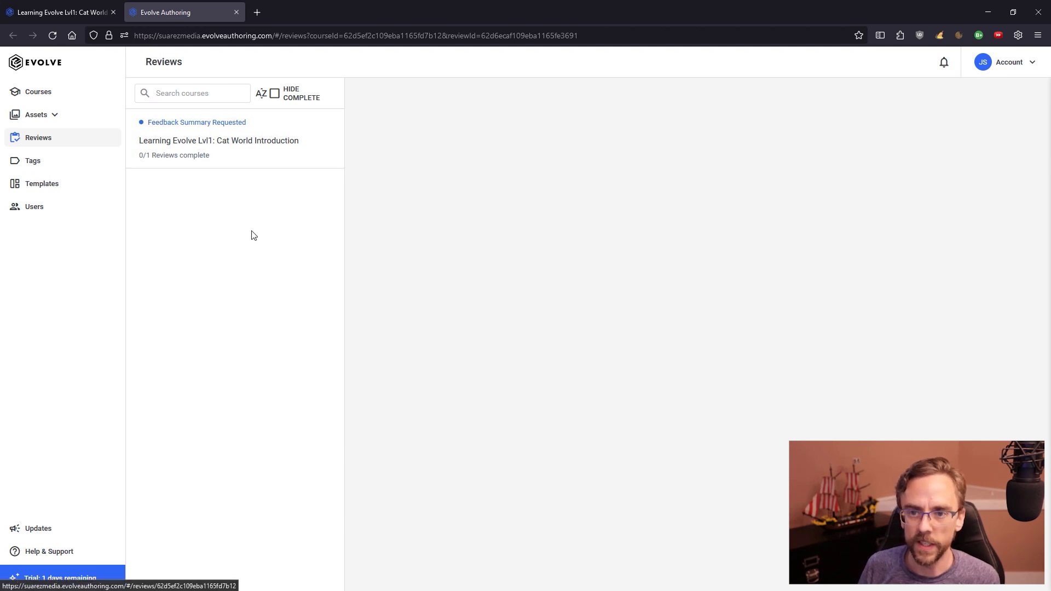
Open Cat World Introduction's Test review and try its Status filter and comment Edit/Delete menu.
click(256, 150)
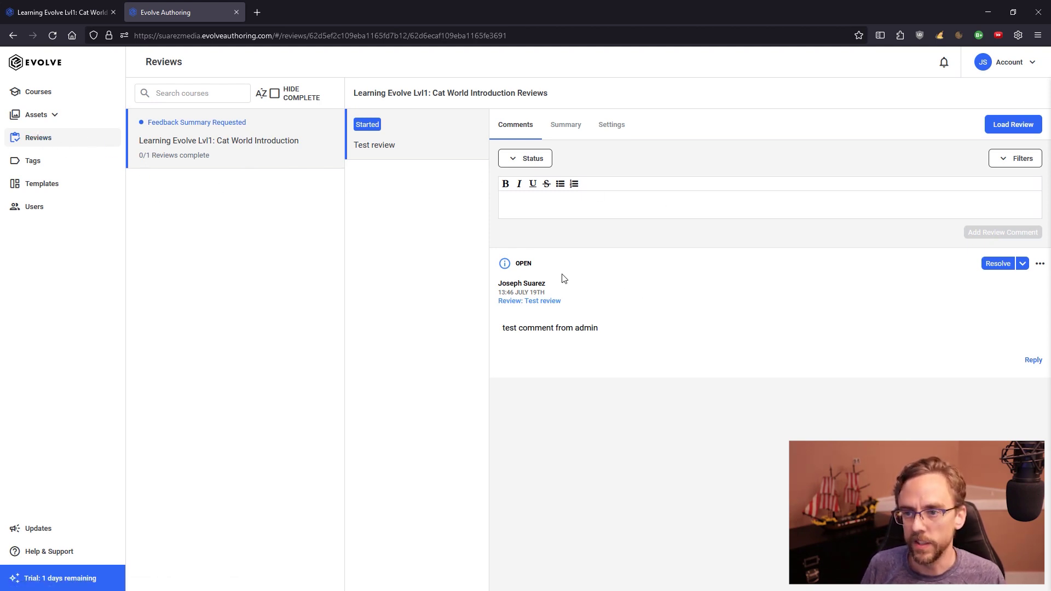
click(279, 158)
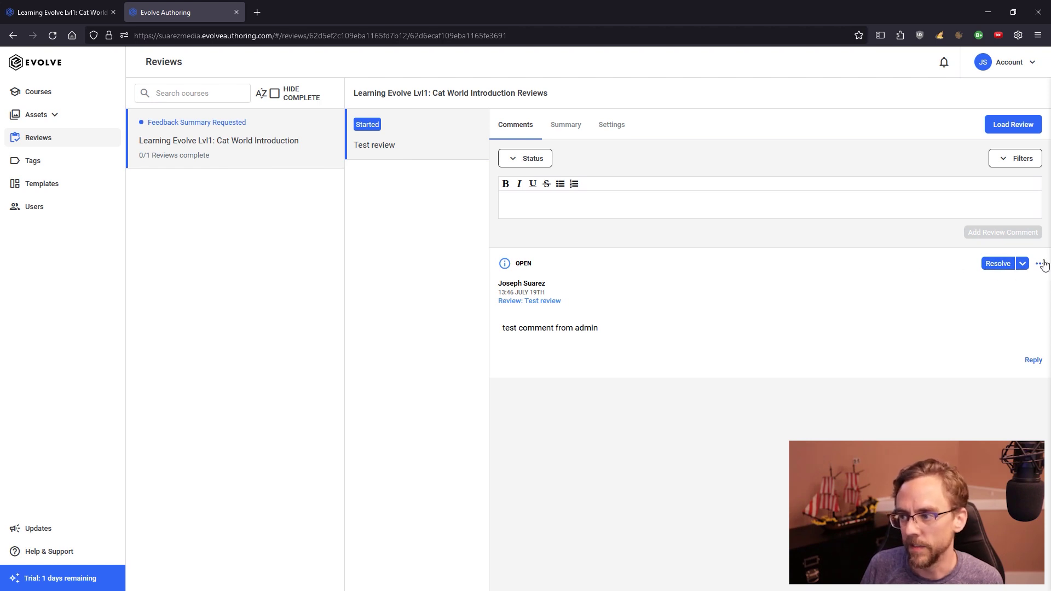
click(518, 159)
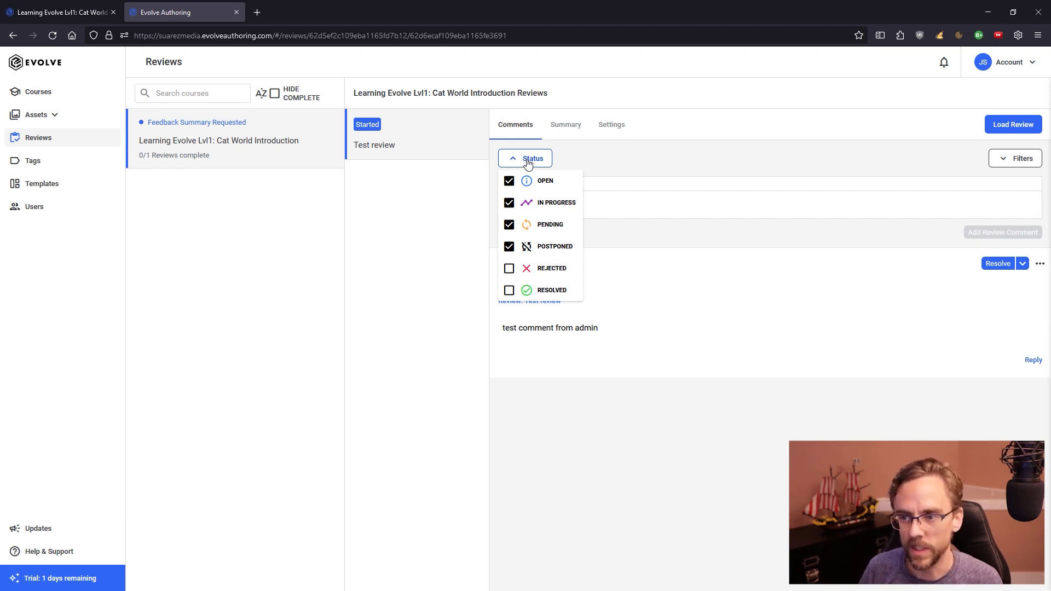
click(588, 162)
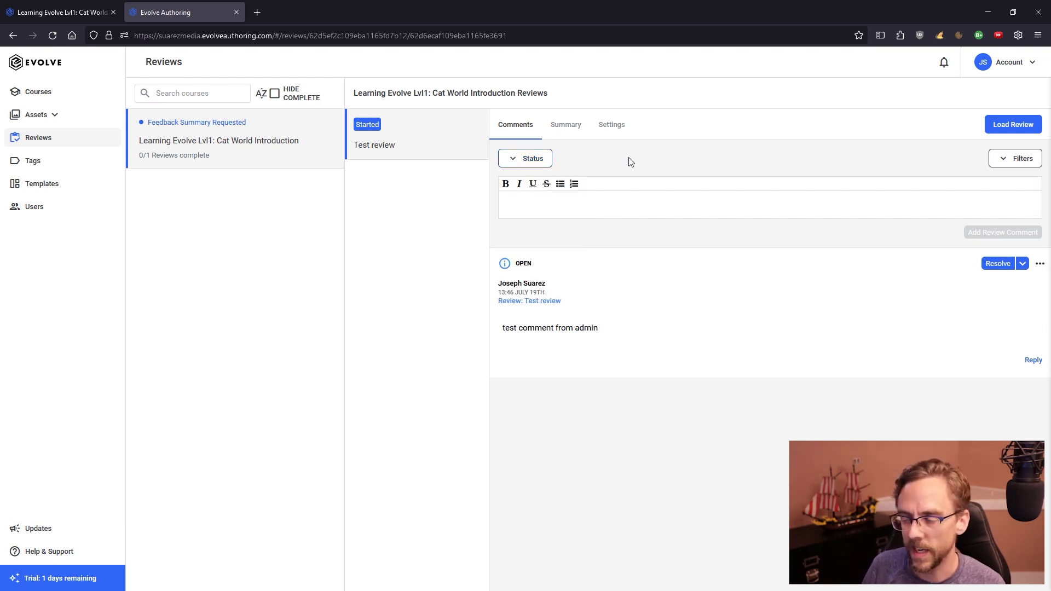
click(1040, 265)
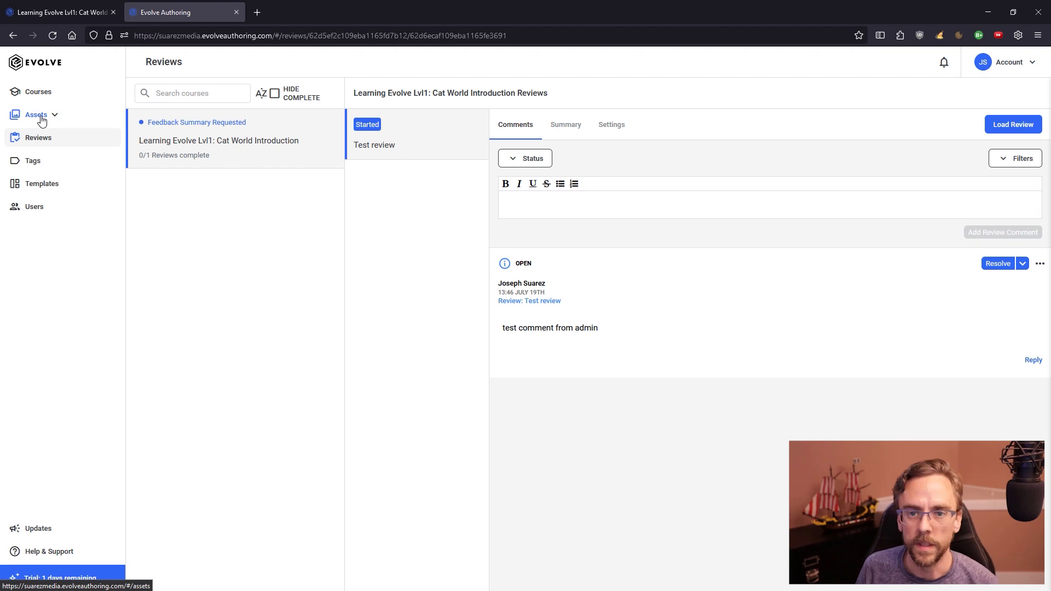
Browse the asset library and its Manage Fonts page, then return to All Courses.
click(36, 114)
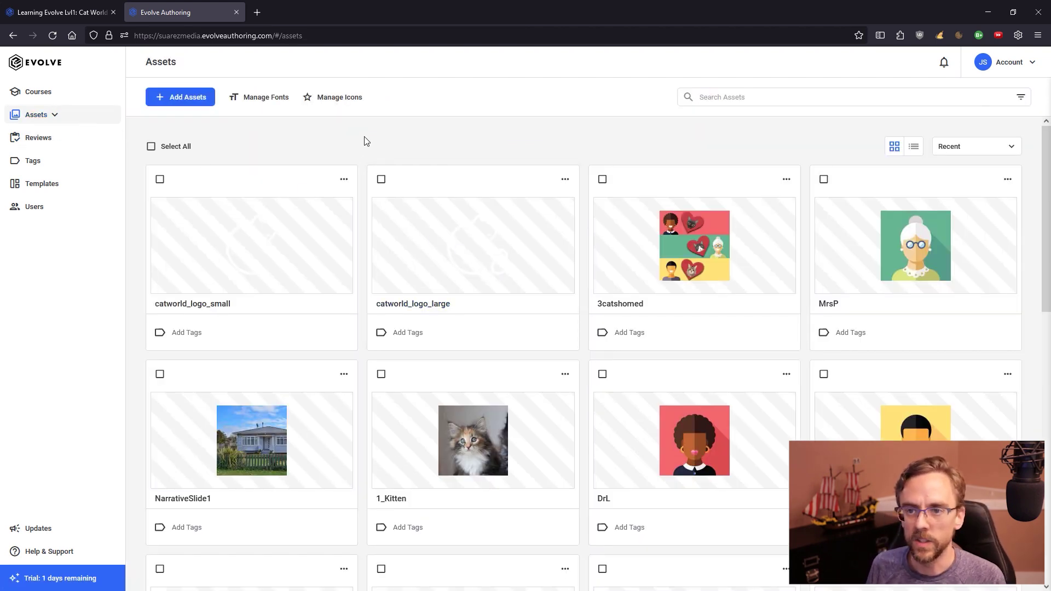
click(268, 97)
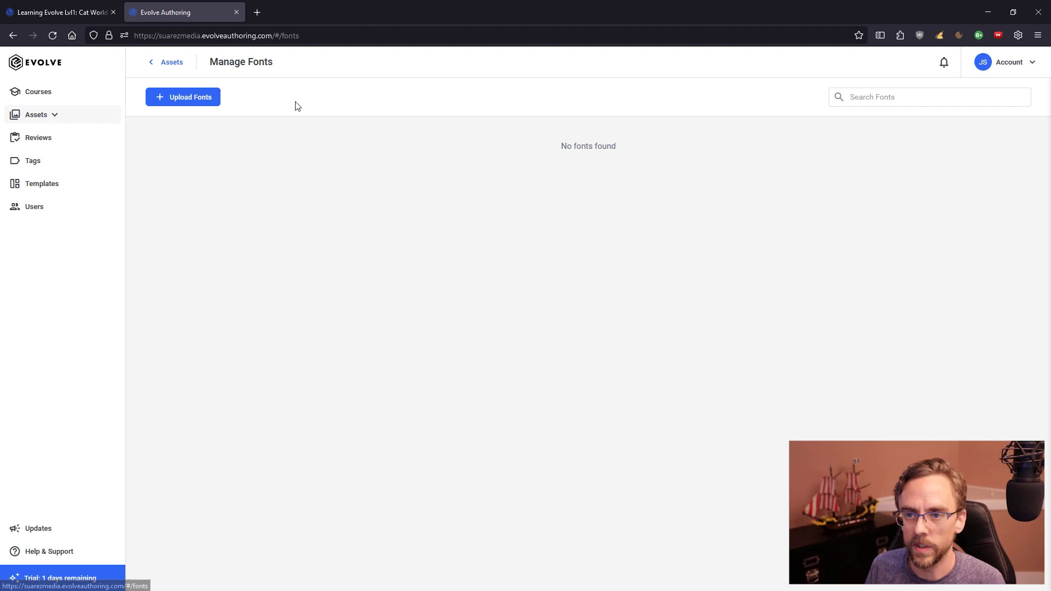
click(169, 62)
scroll(359, 145, down, 3)
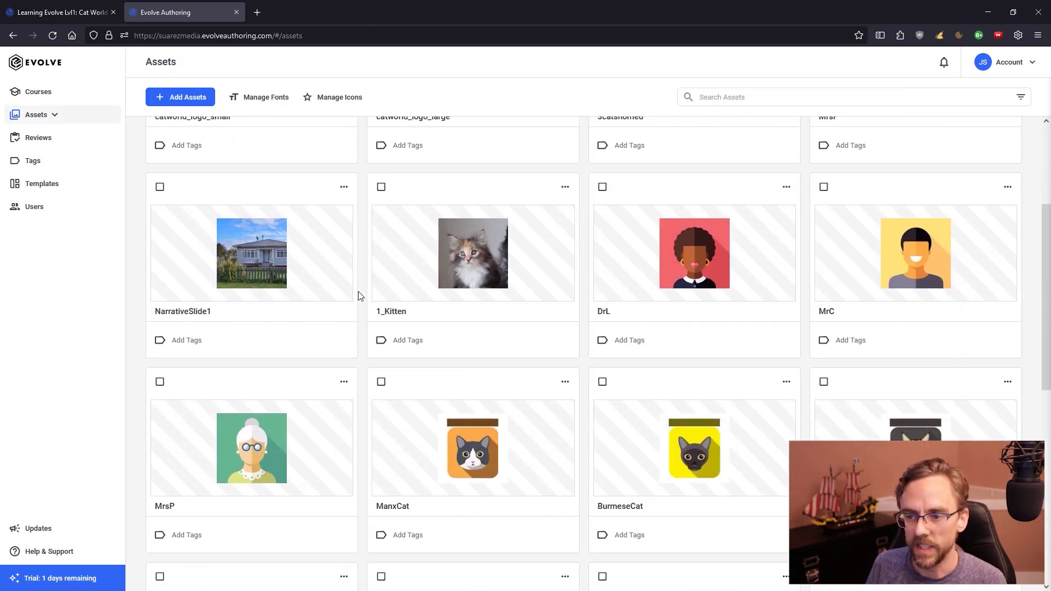
scroll(359, 295, down, 8)
scroll(357, 297, up, 12)
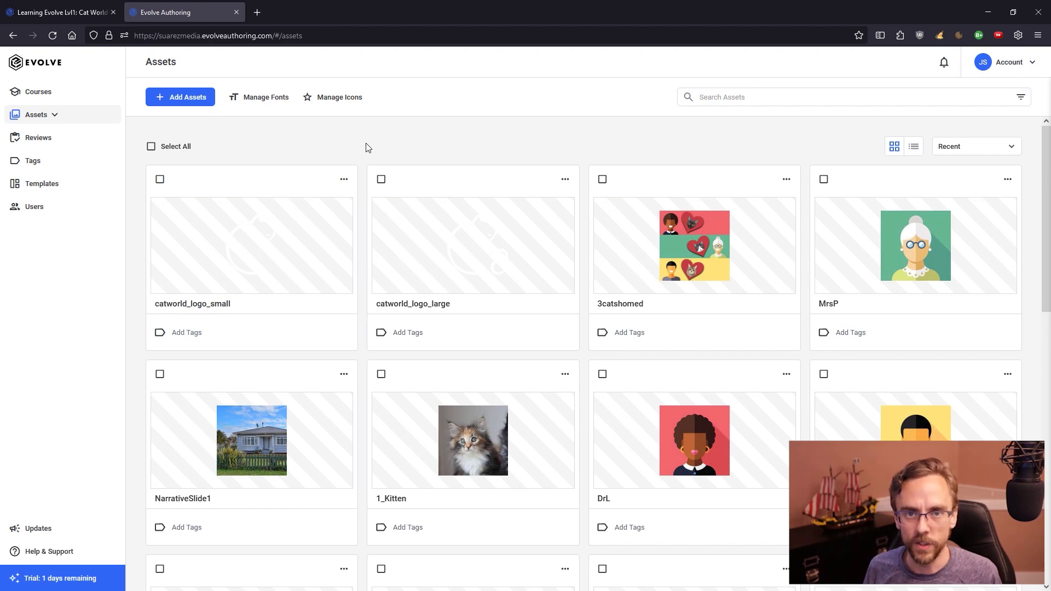
key(alt+Left)
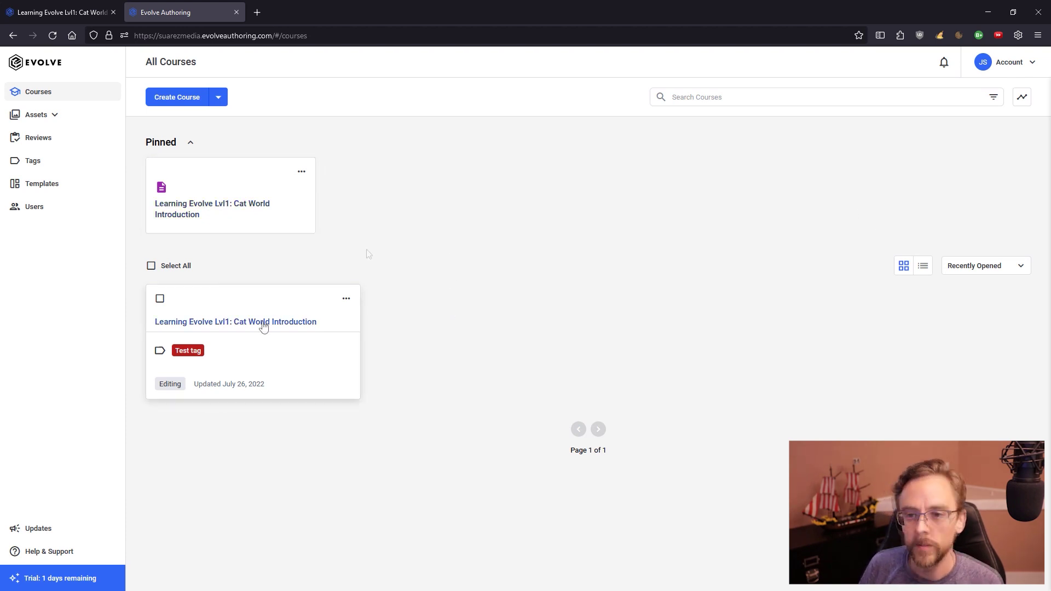
Compare the SCORM LMS, Exceed, Bloom and xAPI publish options for Cat World Introduction, then choose Web.
click(263, 322)
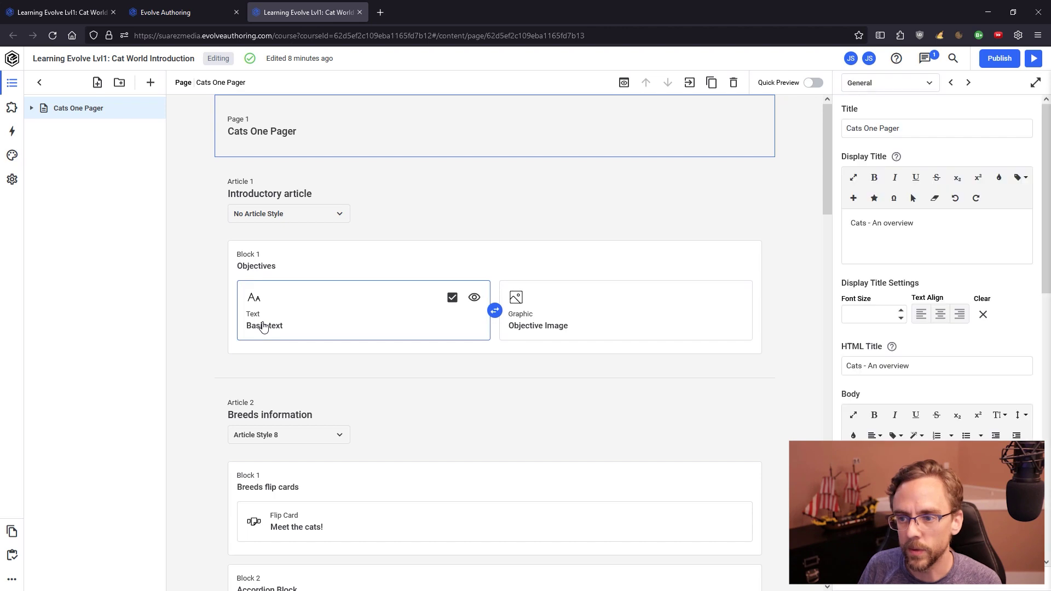
click(1009, 61)
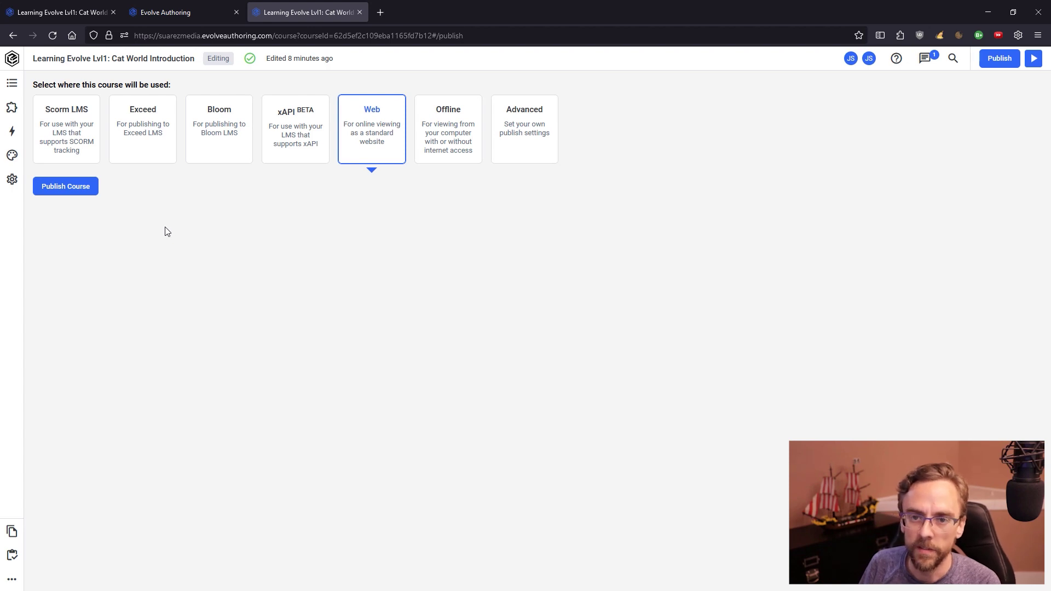
click(77, 149)
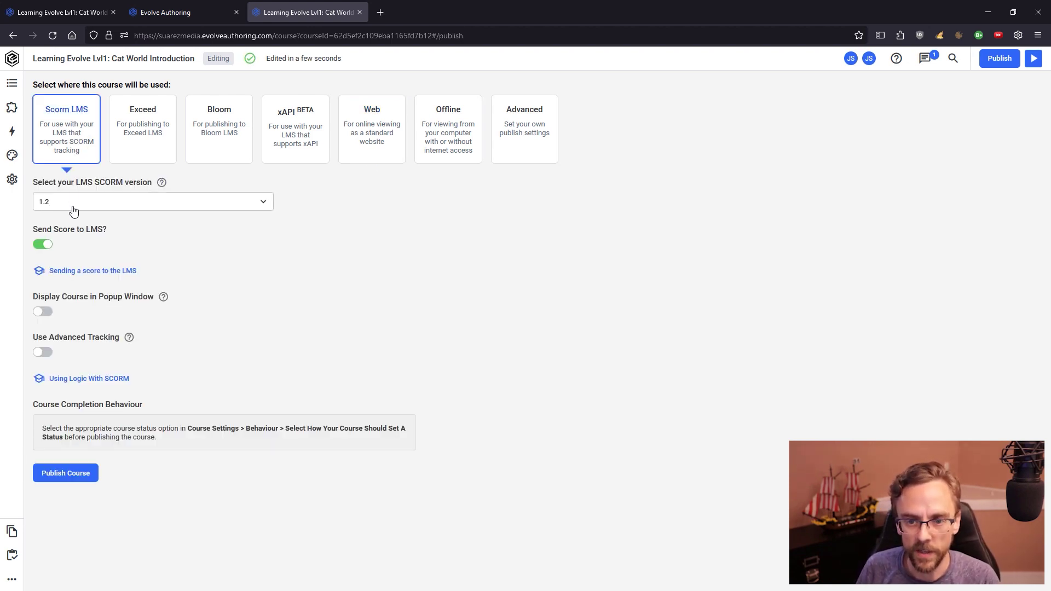
click(141, 155)
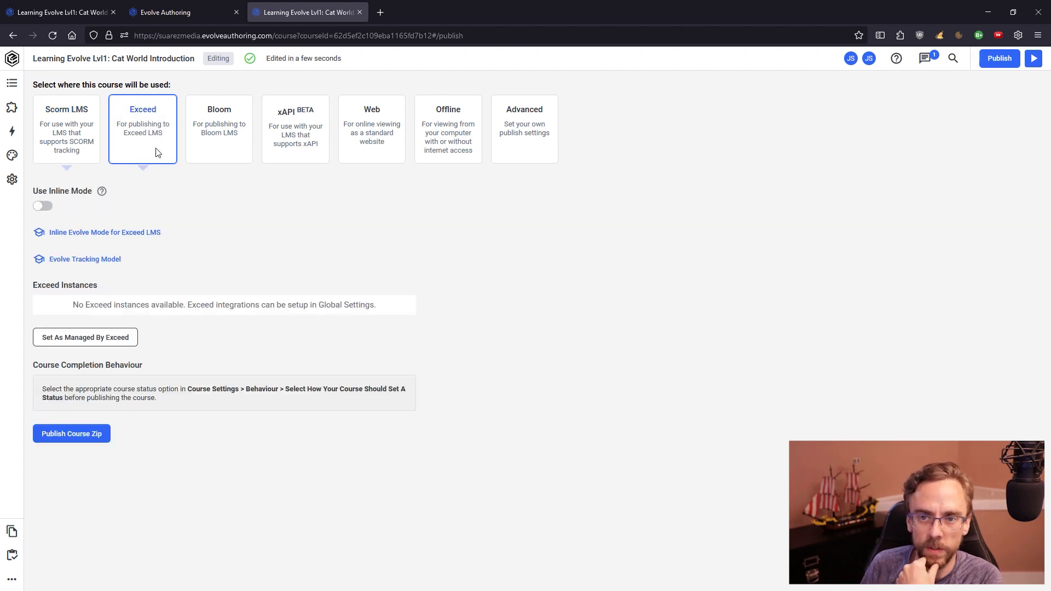
click(235, 153)
click(310, 155)
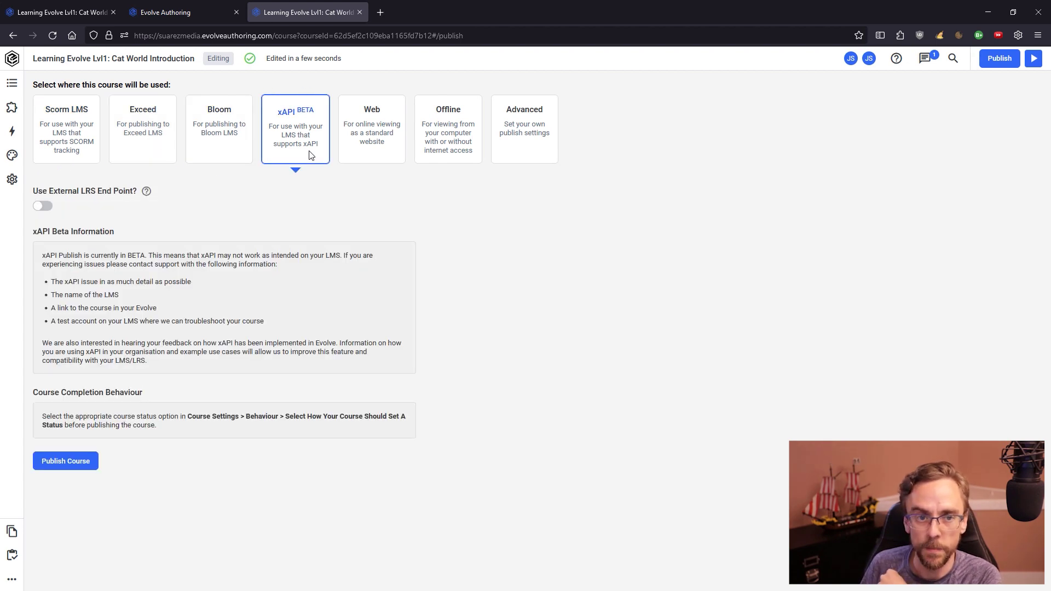
click(376, 156)
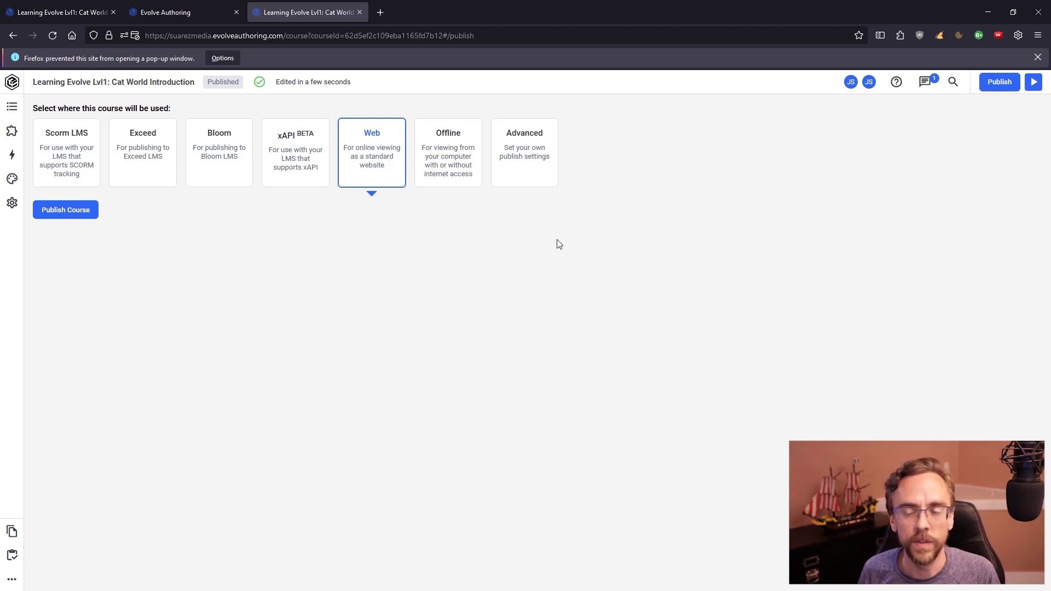
Choose Advanced publishing, enable Export as SCORM Package, and look over the SCORM 1.2 options.
click(539, 173)
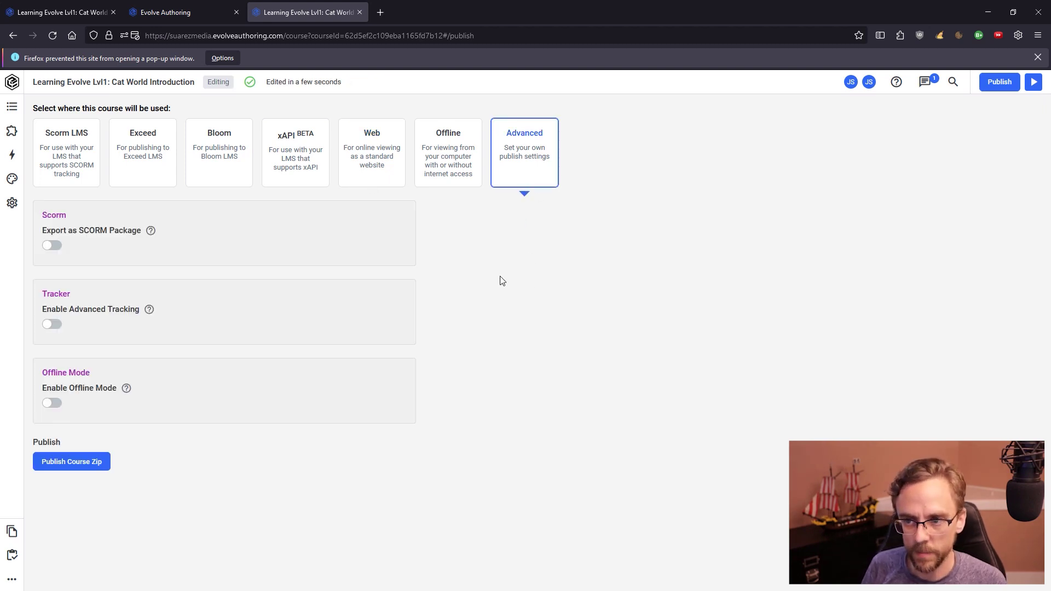
click(52, 246)
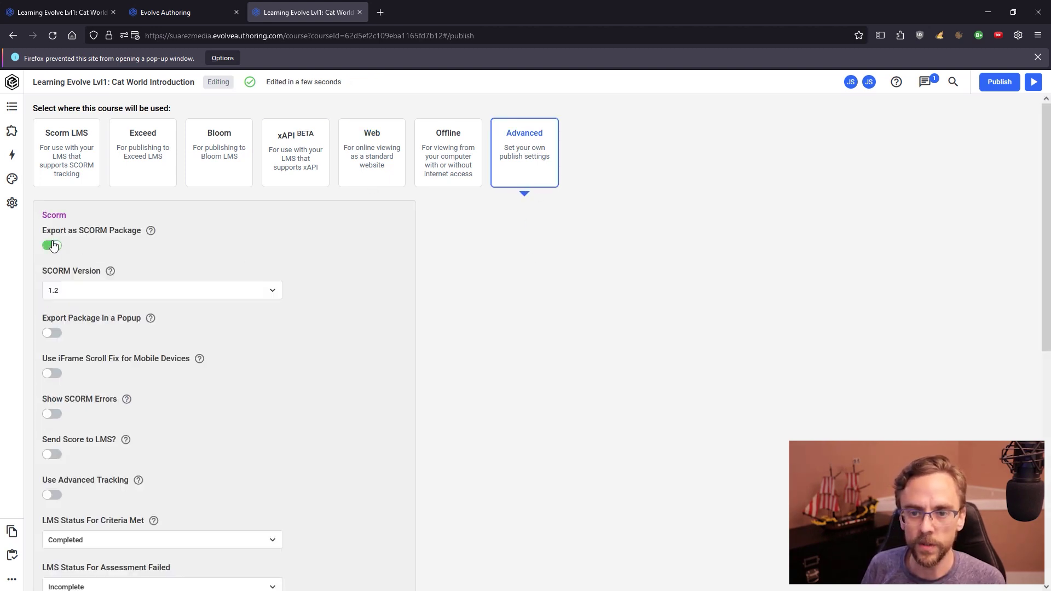
scroll(338, 254, down, 2)
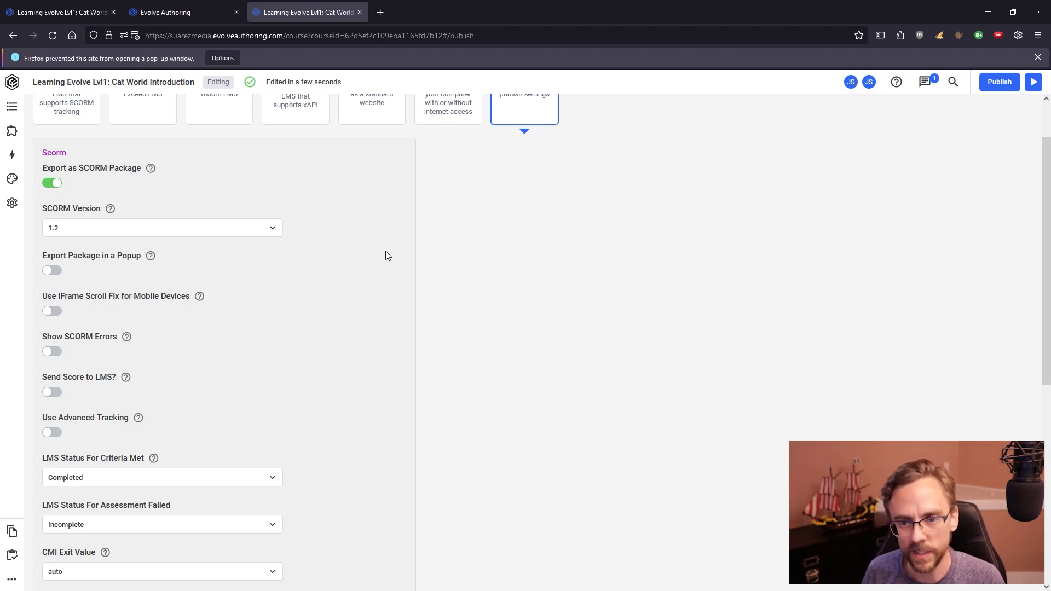
scroll(383, 250, down, 1)
scroll(377, 256, up, 1)
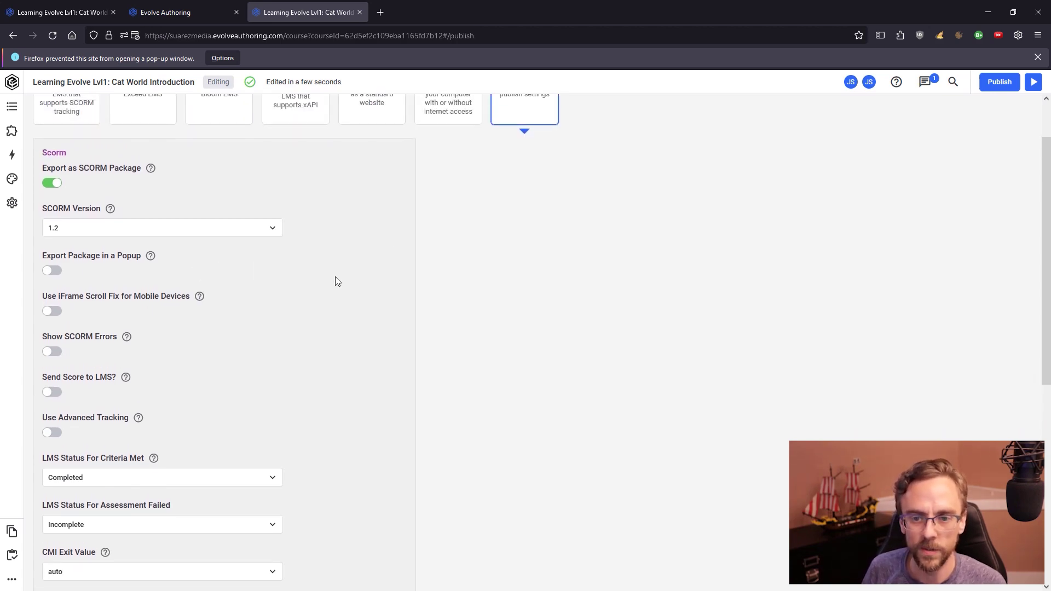
scroll(336, 281, down, 1)
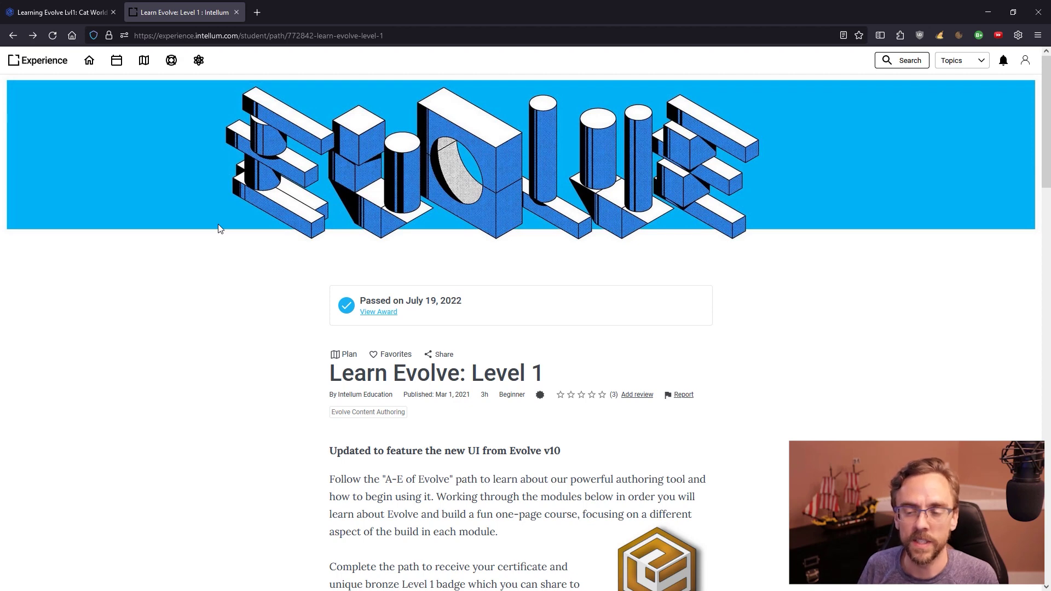
Scroll the Learn Evolve: Level 1 path page down to its About description.
scroll(217, 229, down, 4)
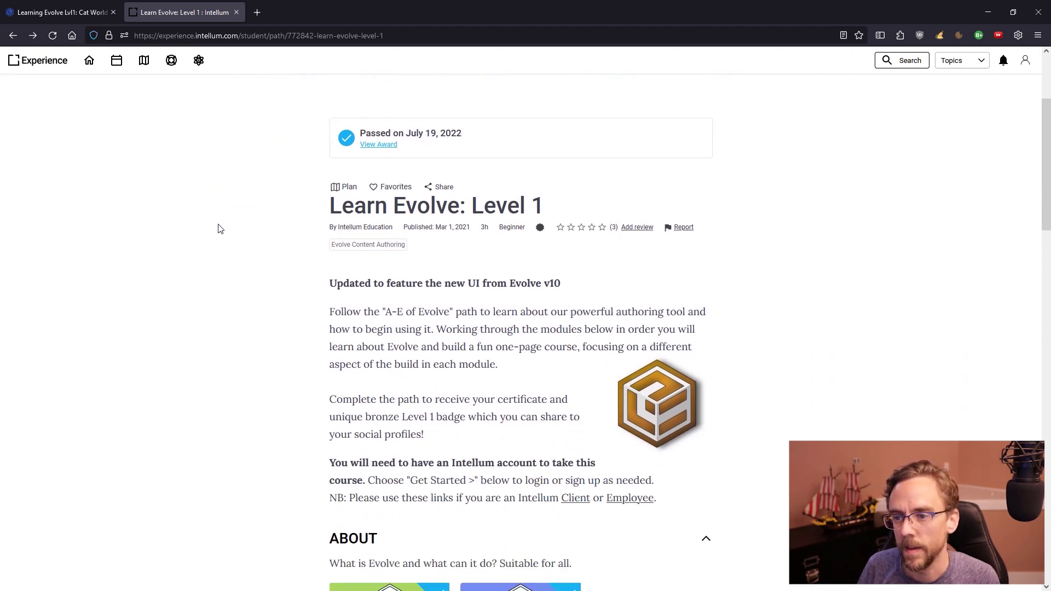